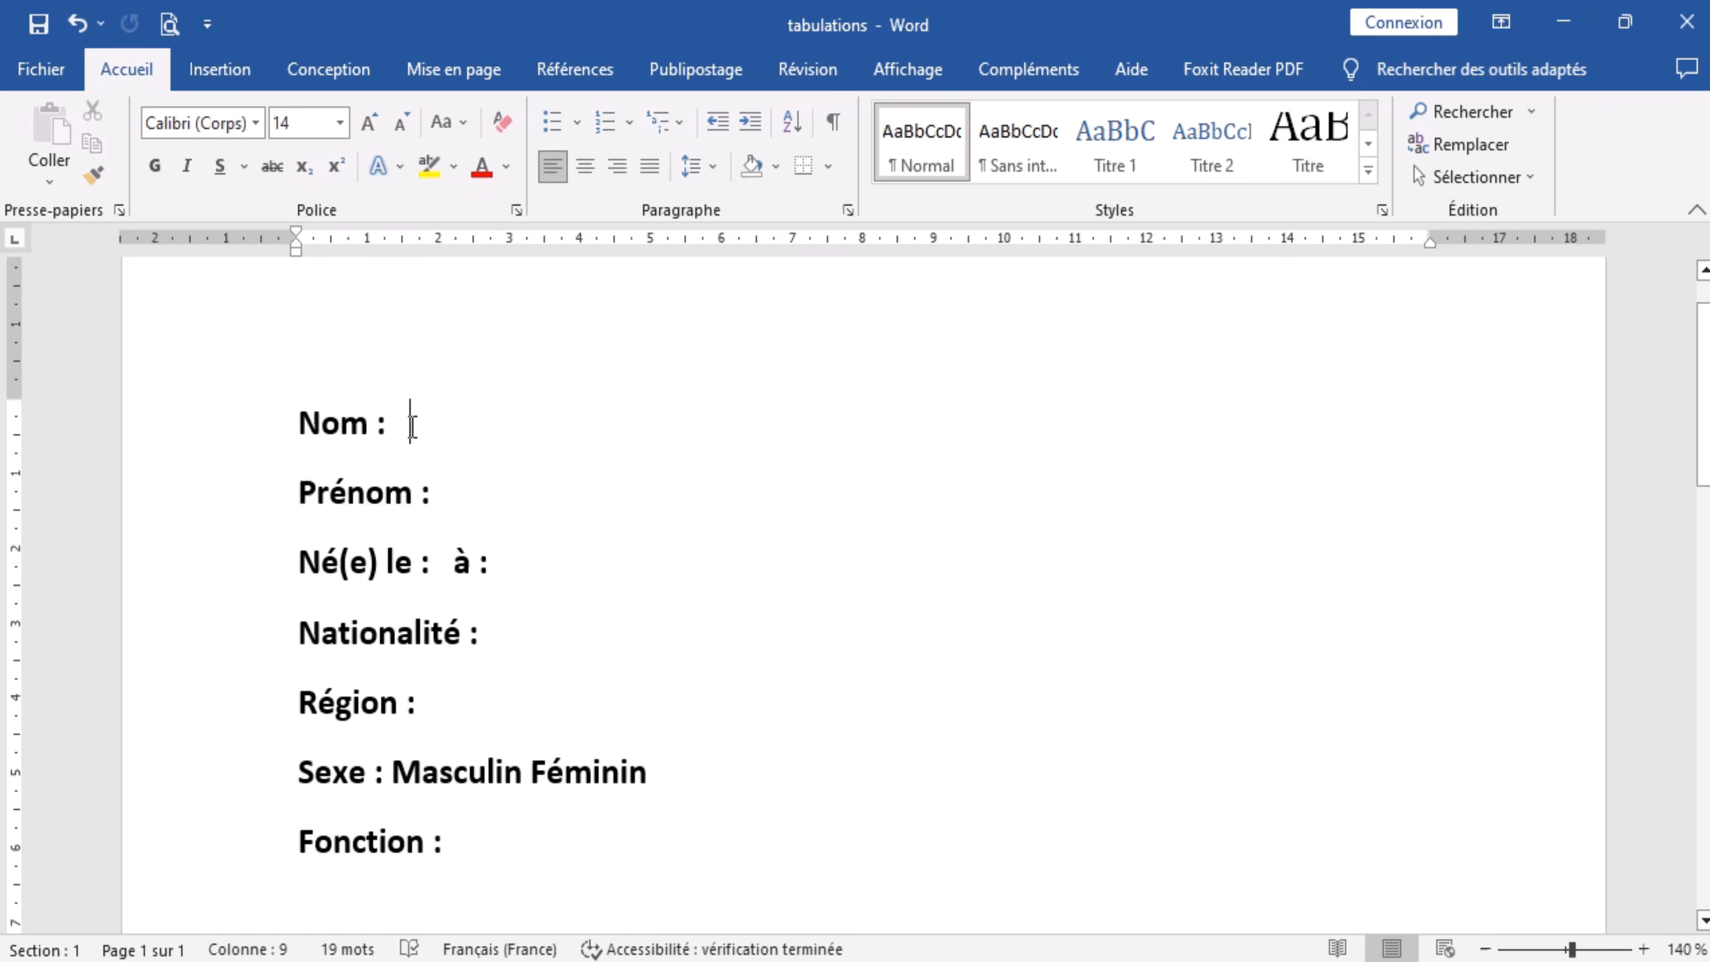
# Step: Turn on bold after the "Nom :" label and fill the rest of the line with manually typed dots
pyautogui.hotkey('ctrl', 'z')
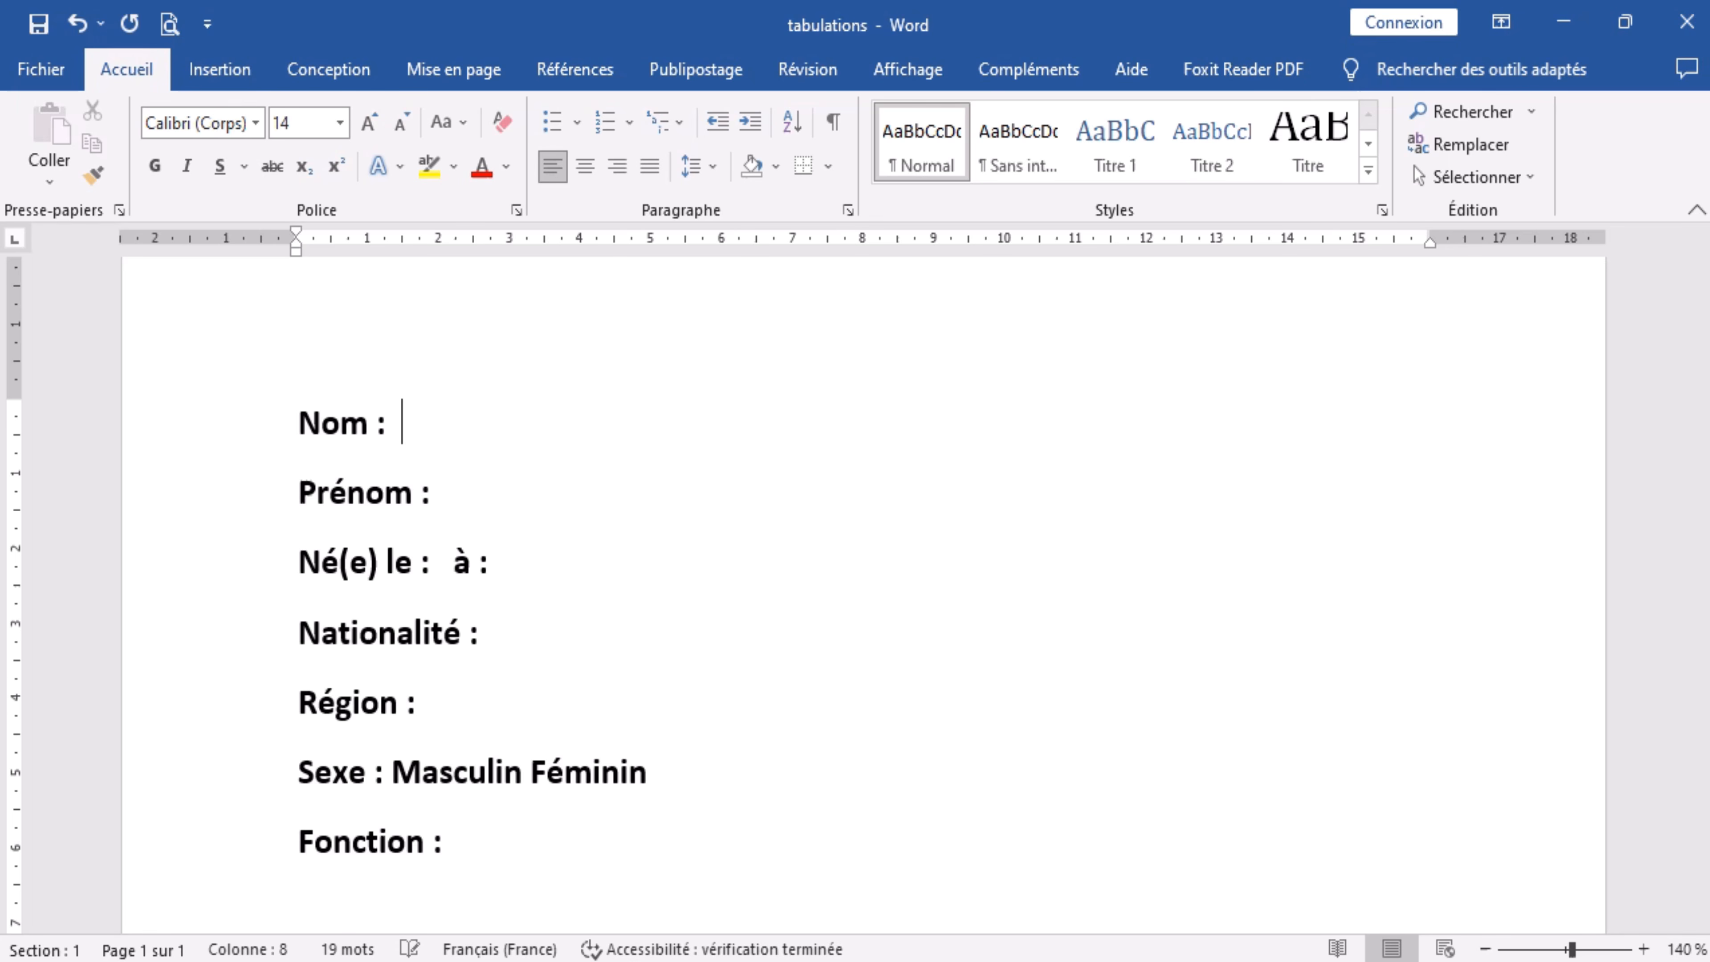
pyautogui.hotkey('ctrl', 'g')
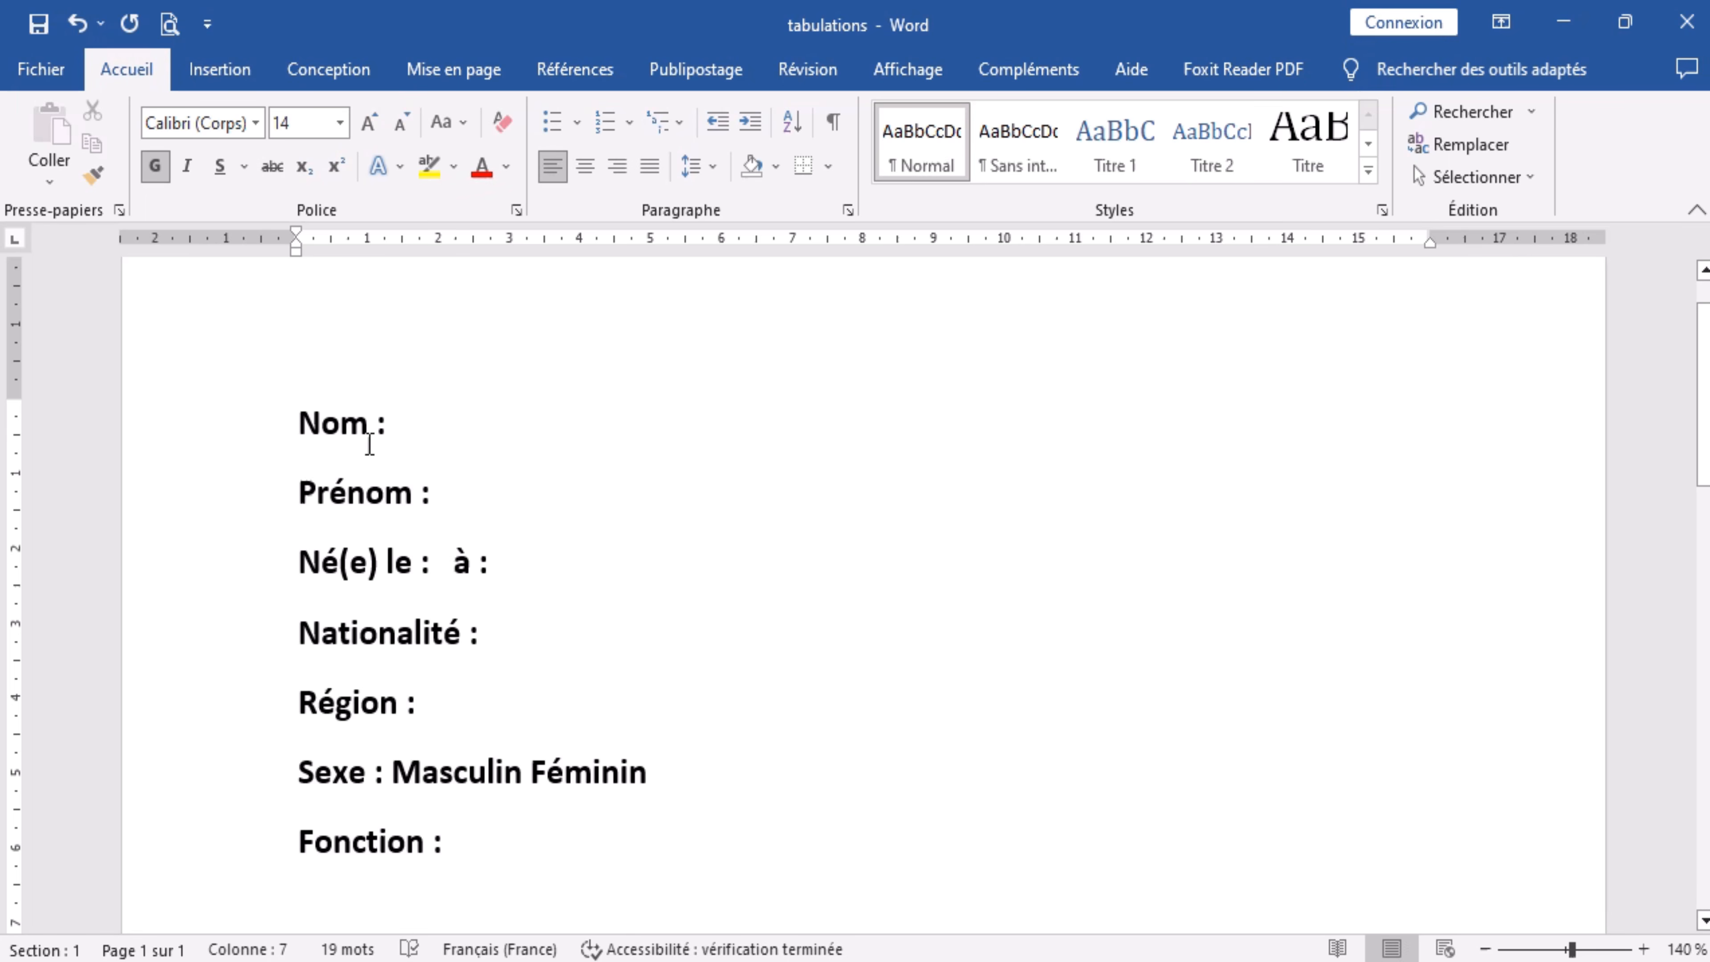
pyautogui.write('.................')
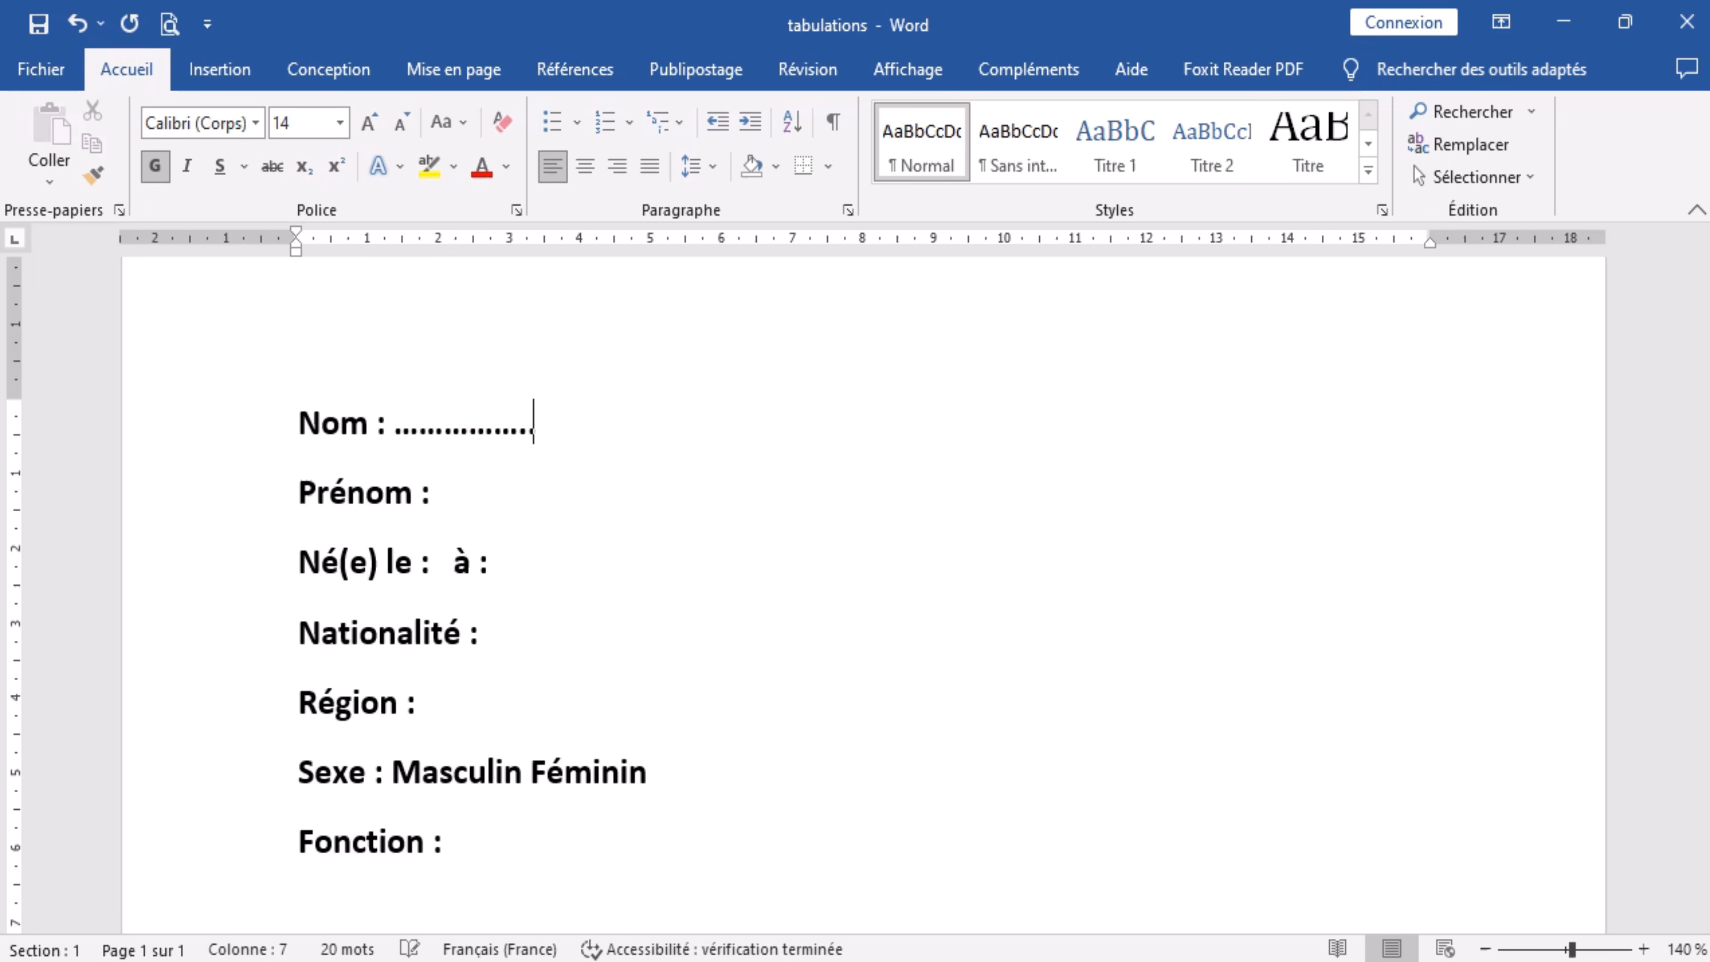
pyautogui.write('.....................................................')
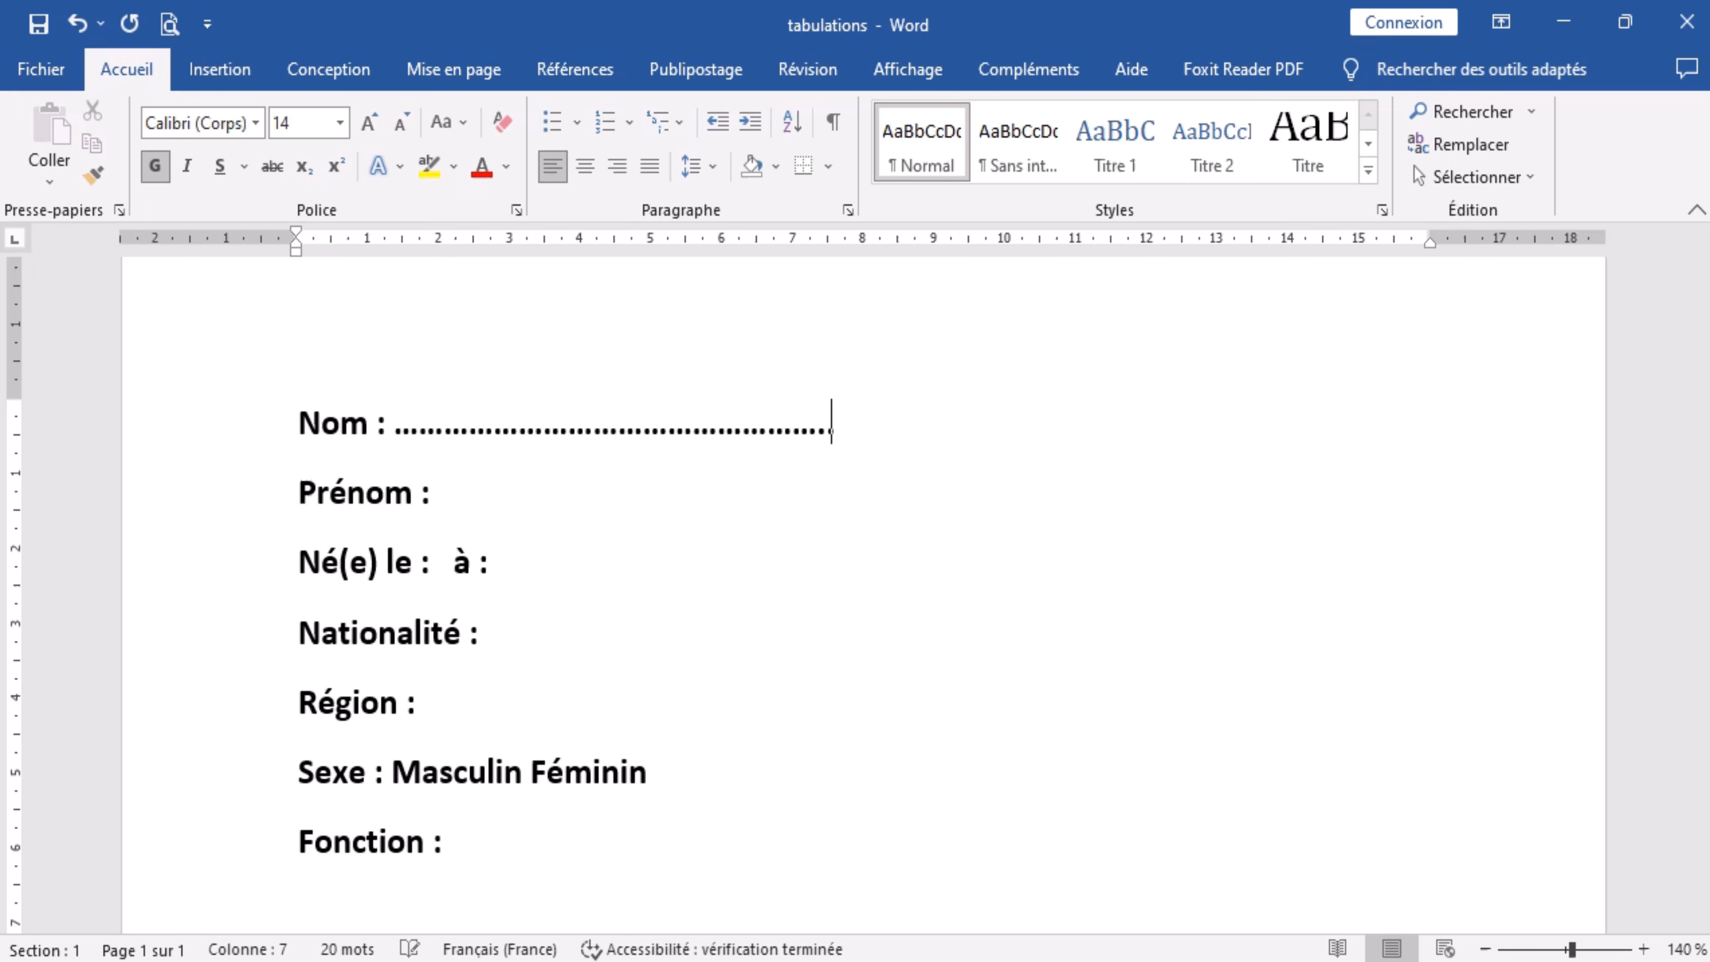
pyautogui.write('...........................................................')
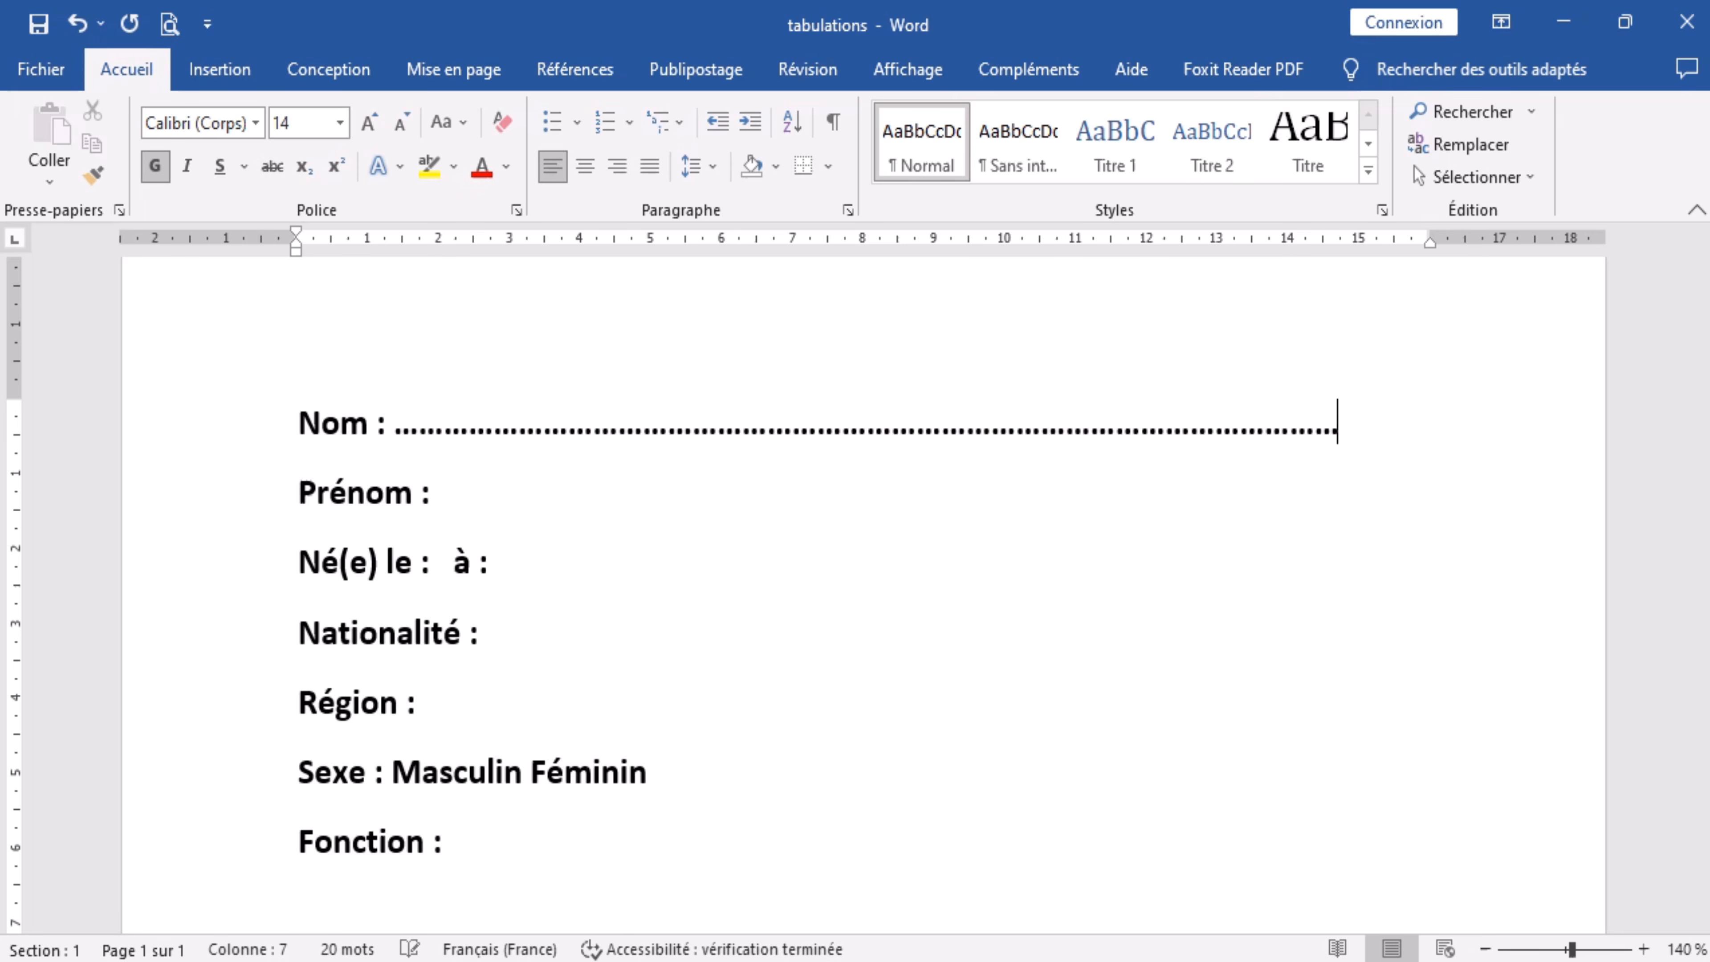
pyautogui.write('...........')
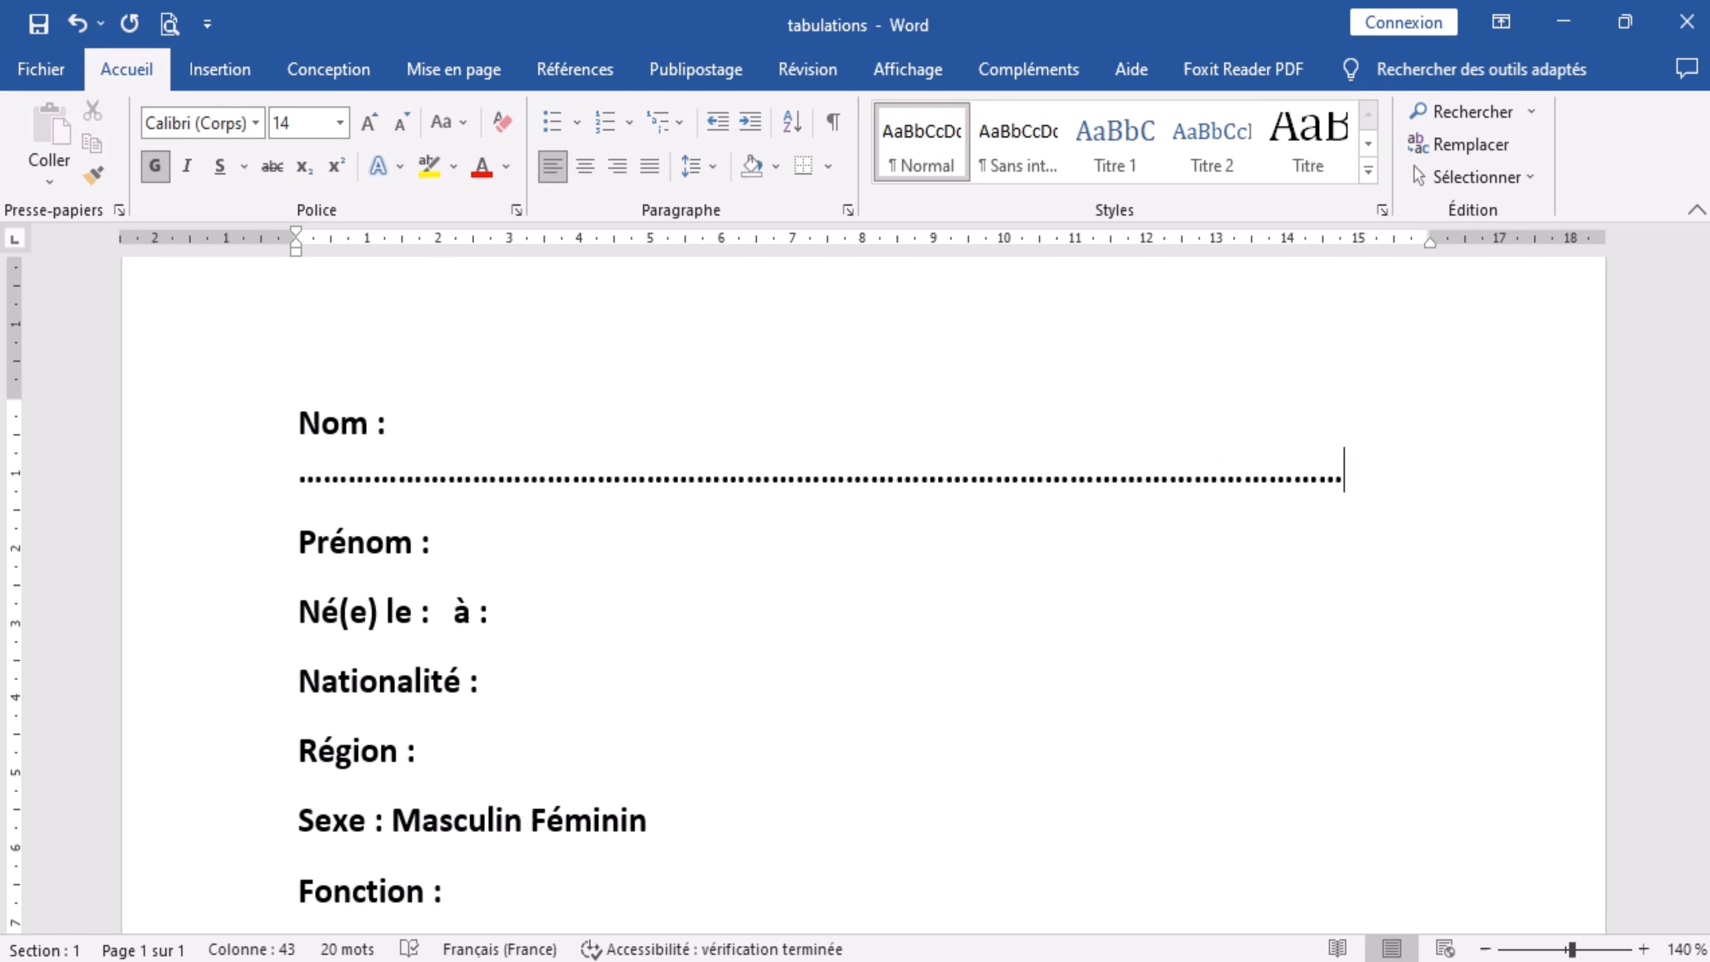
# Step: Delete all the manually typed dots after the "Nom :" label
pyautogui.press('BackSpace')
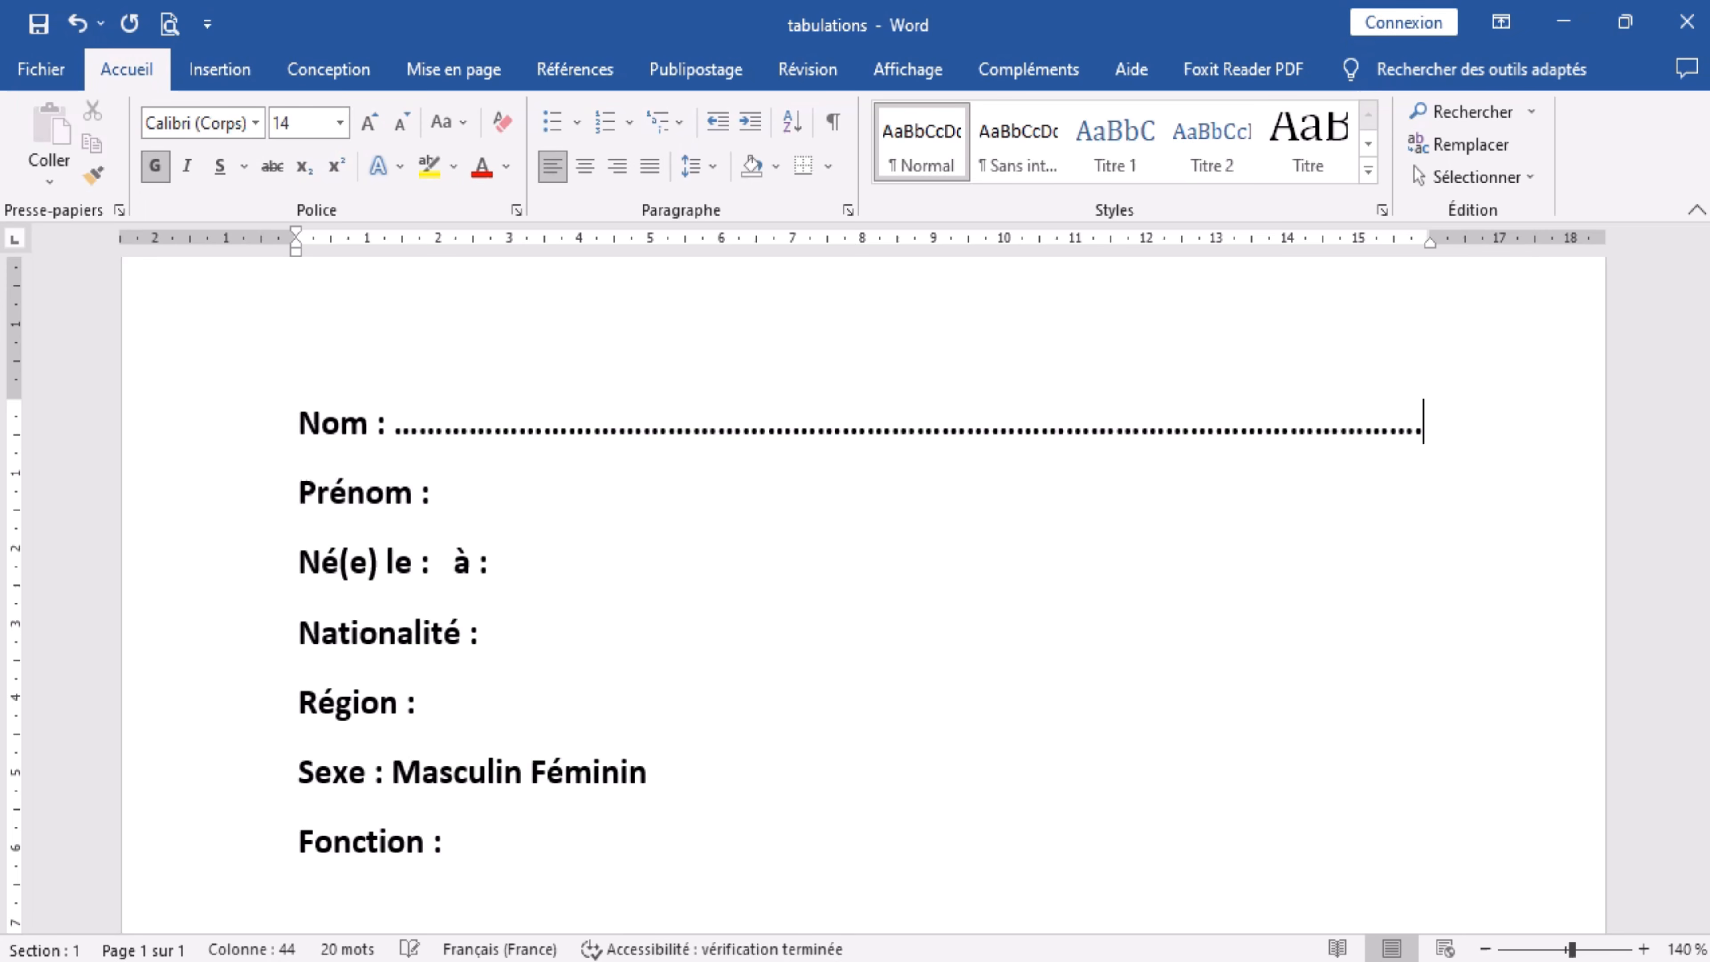
pyautogui.press('BackSpace')
pyautogui.press('BackSpace')
pyautogui.press('BackSpace')
pyautogui.press('BackSpace')
pyautogui.press('BackSpace')
pyautogui.press('BackSpace')
pyautogui.press('BackSpace')
pyautogui.press('BackSpace')
pyautogui.press('BackSpace')
pyautogui.press('BackSpace')
pyautogui.press('BackSpace')
pyautogui.press('BackSpace')
pyautogui.press('BackSpace')
pyautogui.press('BackSpace')
pyautogui.press('BackSpace')
pyautogui.press('BackSpace')
pyautogui.press('BackSpace')
pyautogui.press('BackSpace')
pyautogui.press('BackSpace')
pyautogui.press('BackSpace')
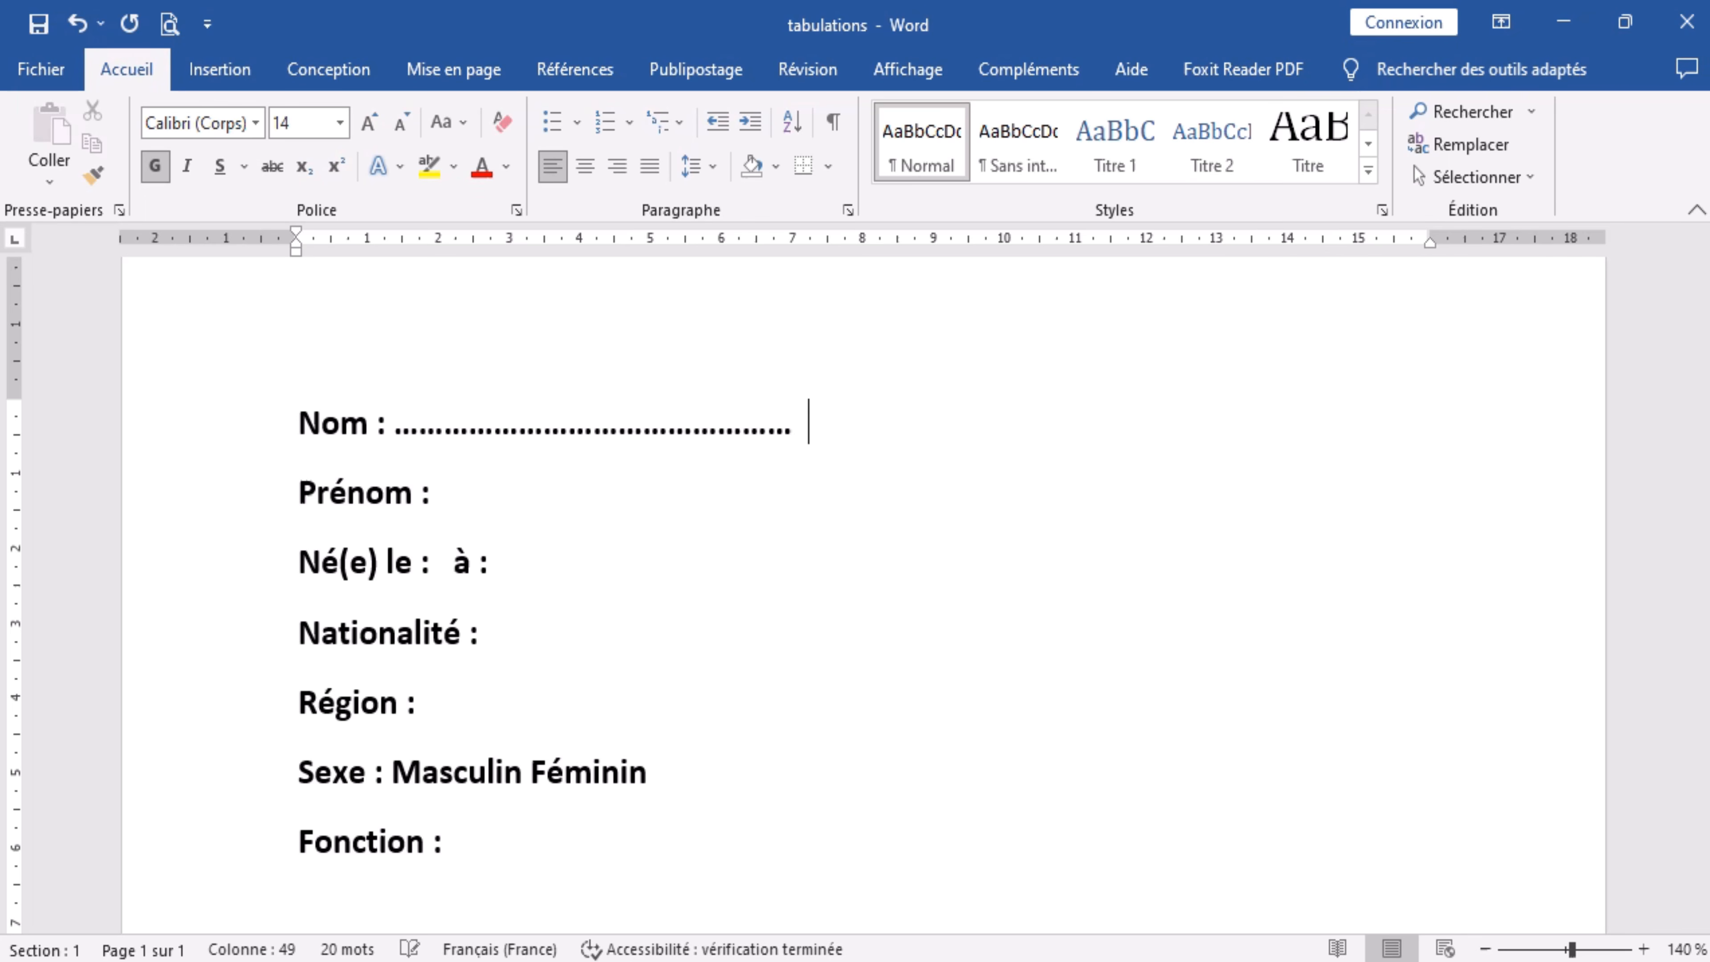
pyautogui.press('BackSpace')
pyautogui.press('BackSpace')
pyautogui.press('BackSpace')
pyautogui.press('BackSpace')
pyautogui.press('BackSpace')
pyautogui.press('BackSpace')
pyautogui.press('BackSpace')
pyautogui.press('BackSpace')
pyautogui.press('BackSpace')
pyautogui.press('BackSpace')
pyautogui.press('BackSpace')
pyautogui.press('BackSpace')
pyautogui.press('BackSpace')
pyautogui.press('BackSpace')
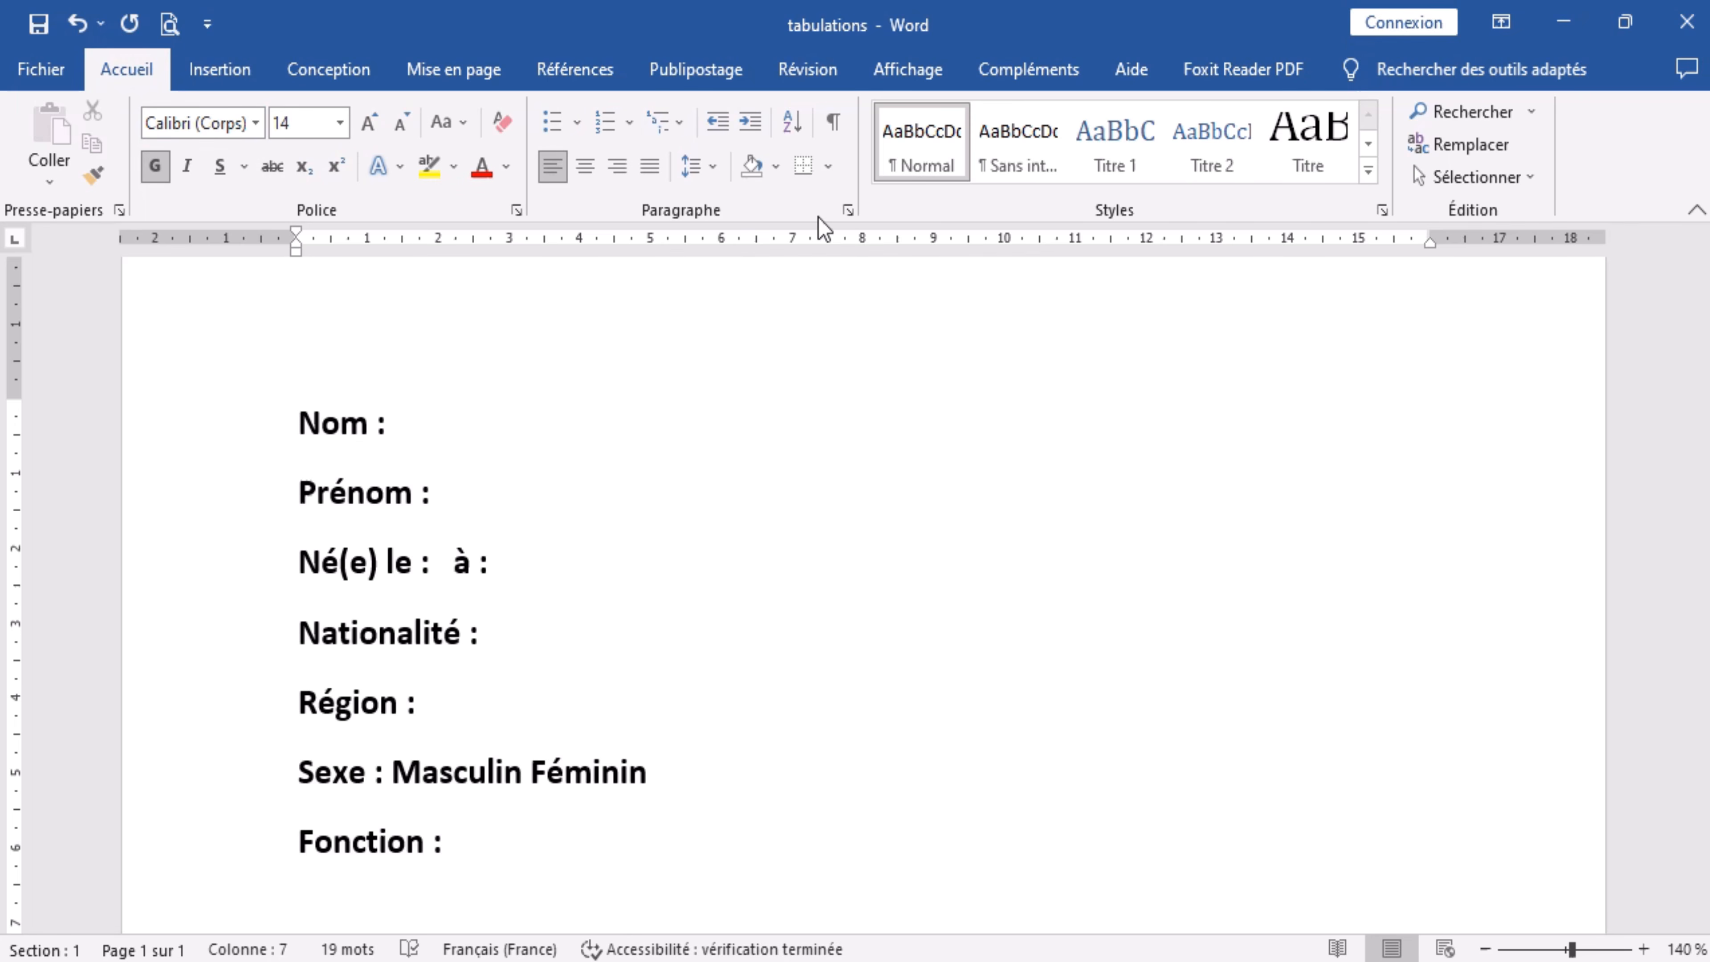
# Step: Define a left-aligned tab stop at 16 cm with dotted leader style 2 for the Nom line and insert the leader after its label
pyautogui.click(845, 212)
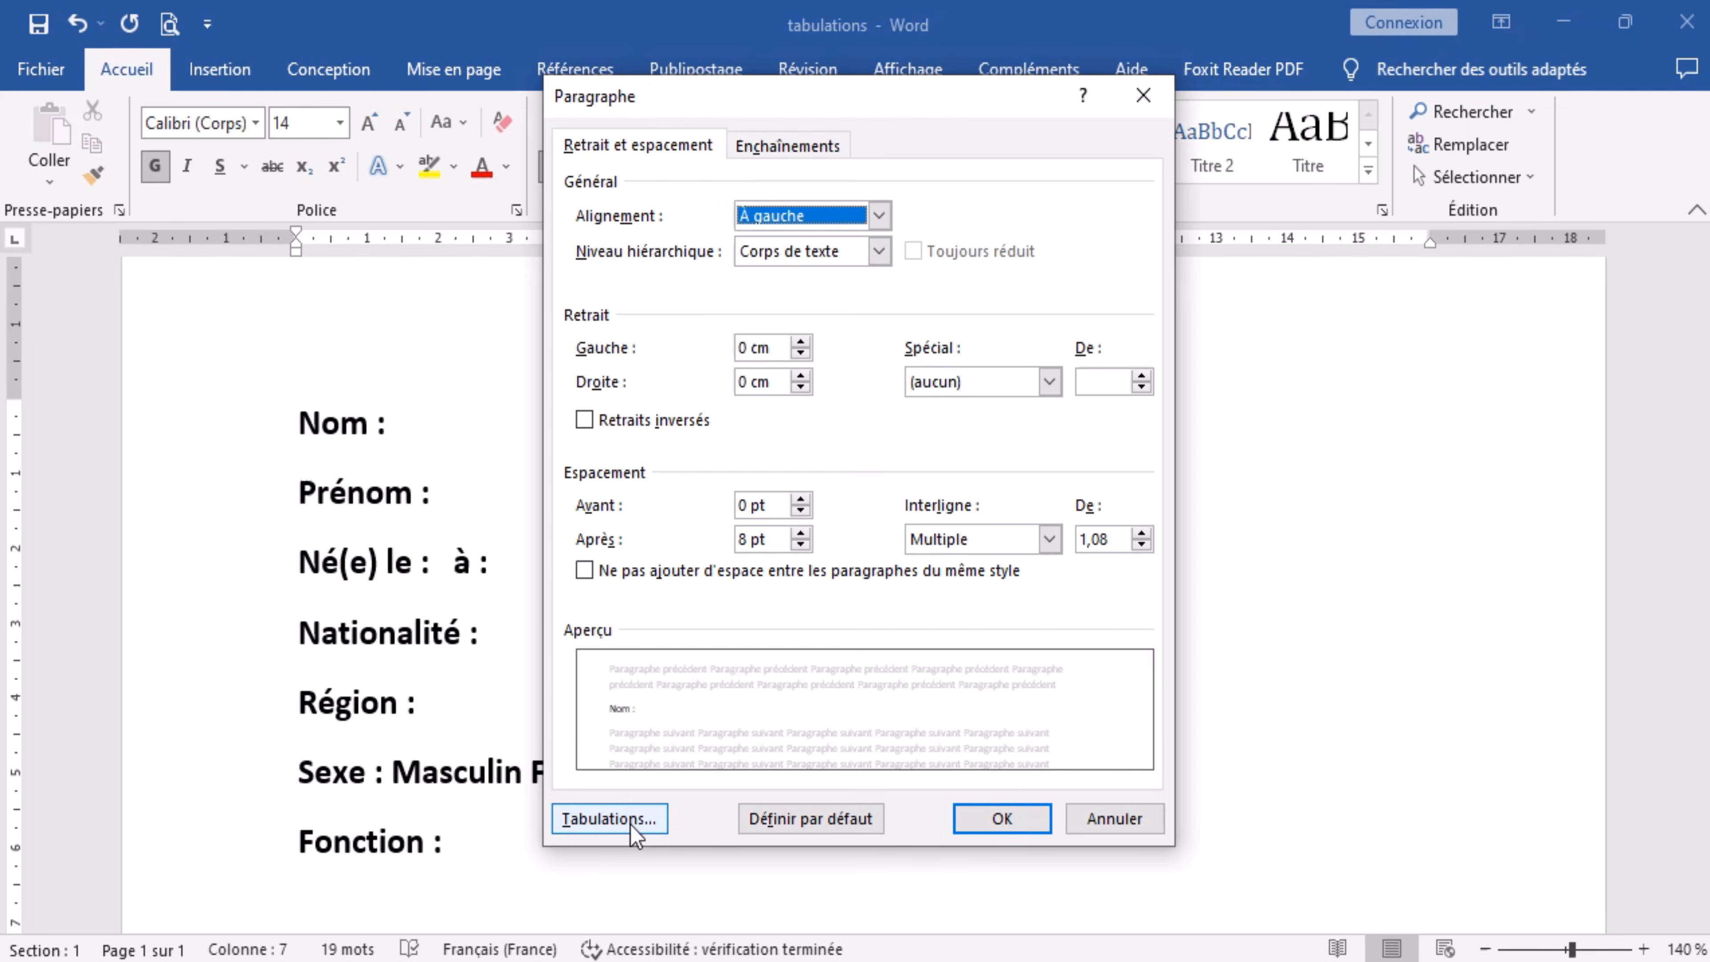
pyautogui.click(627, 824)
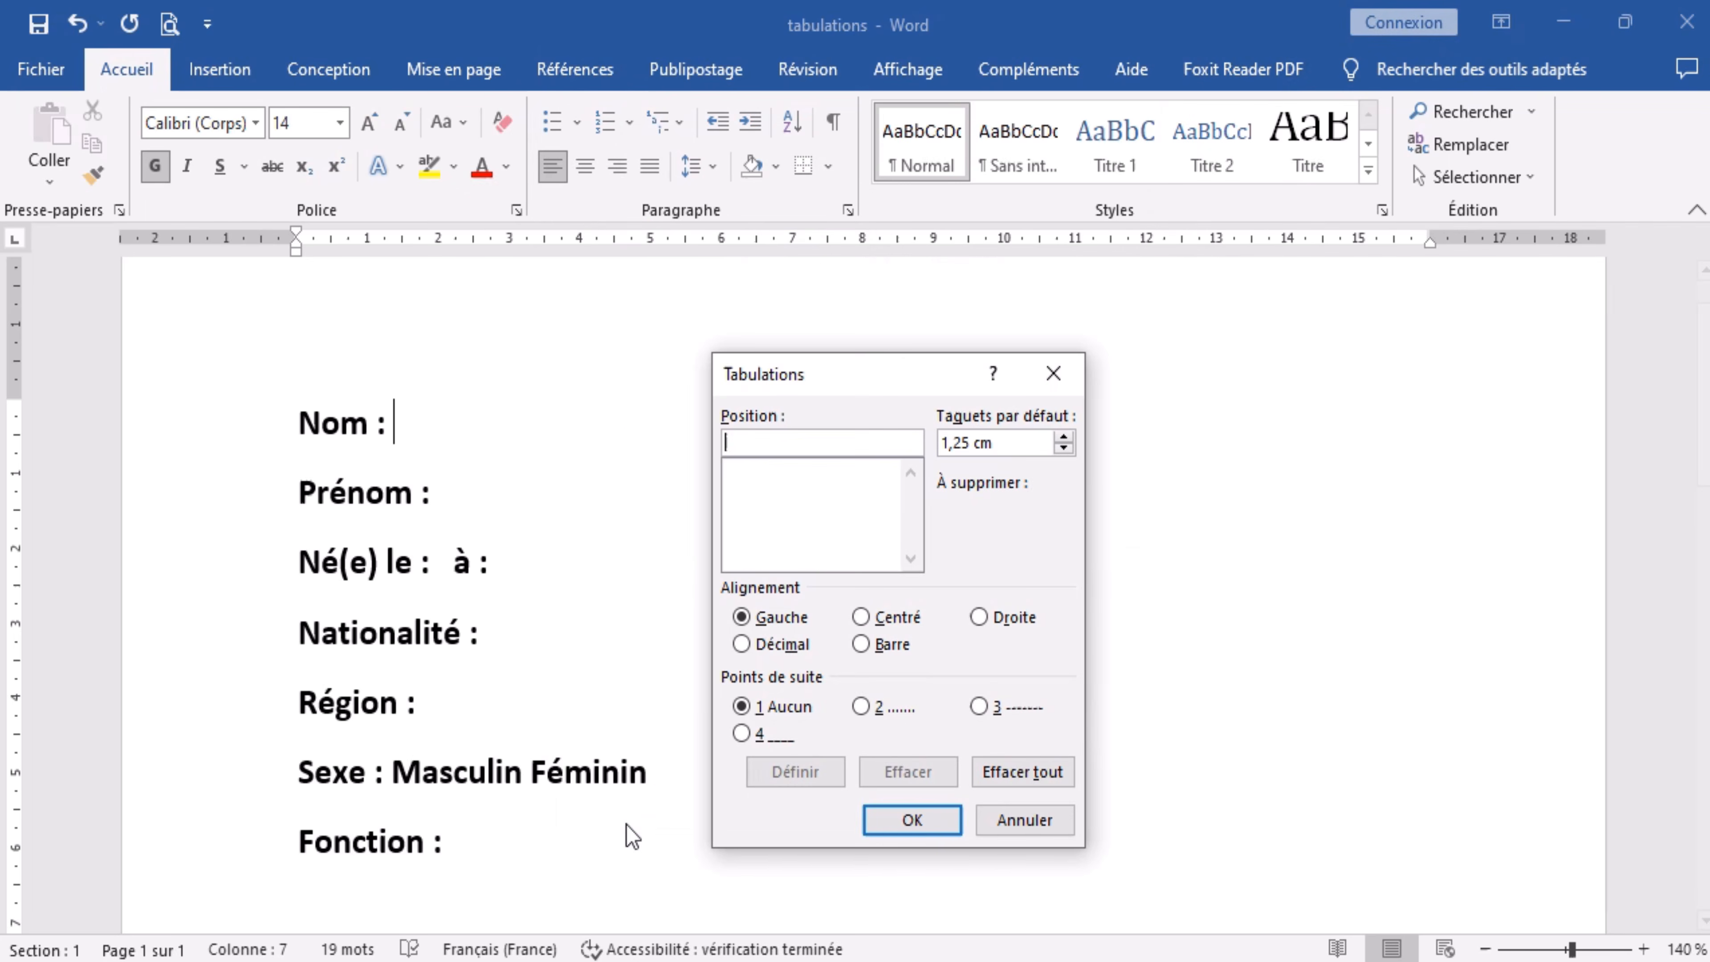
pyautogui.moveTo(871, 372); pyautogui.dragTo(862, 424)
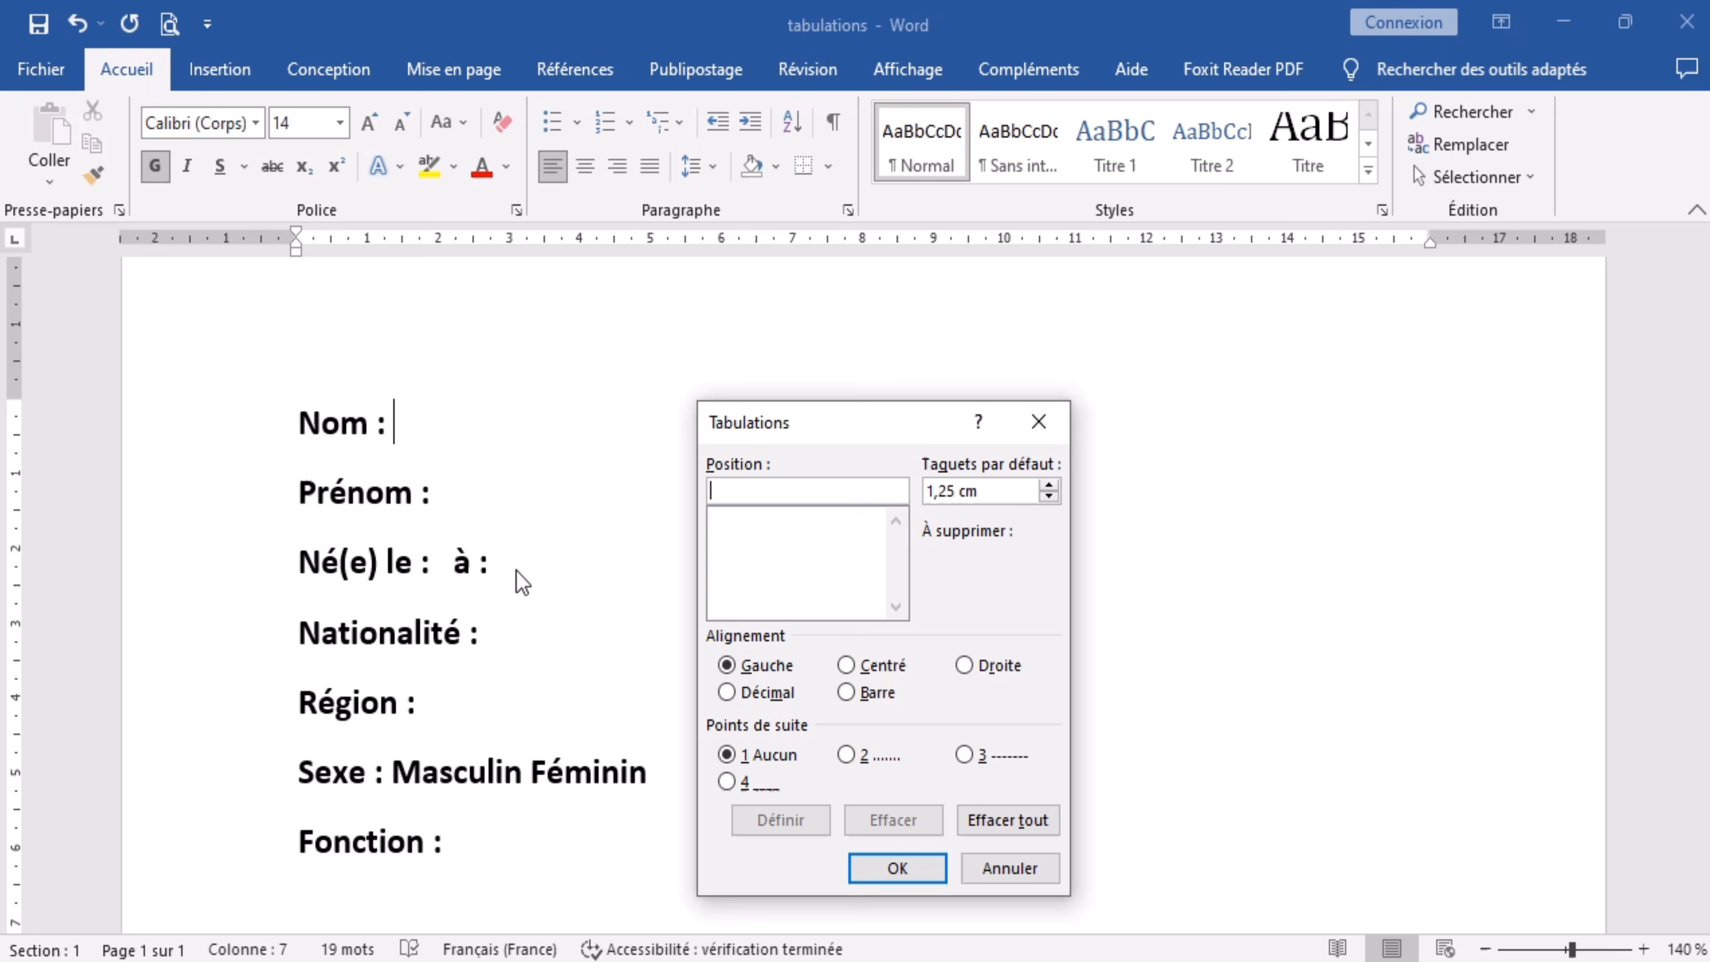
pyautogui.moveTo(813, 424); pyautogui.dragTo(793, 529)
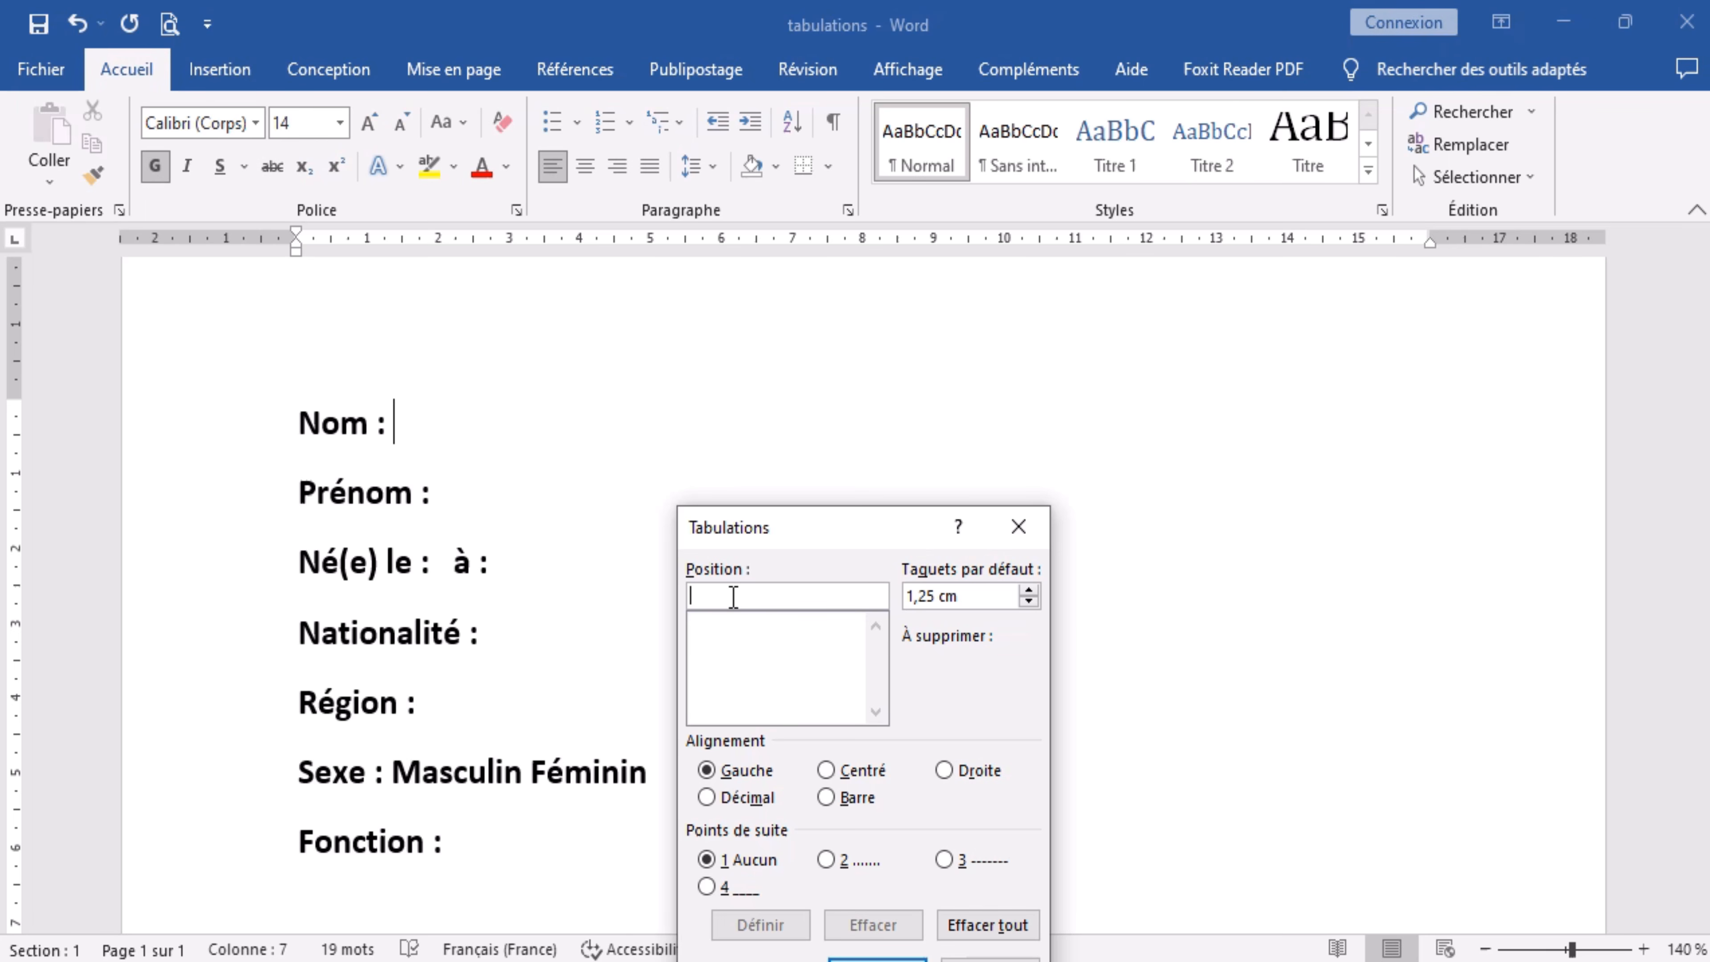
pyautogui.write('16')
pyautogui.moveTo(879, 537); pyautogui.dragTo(914, 463)
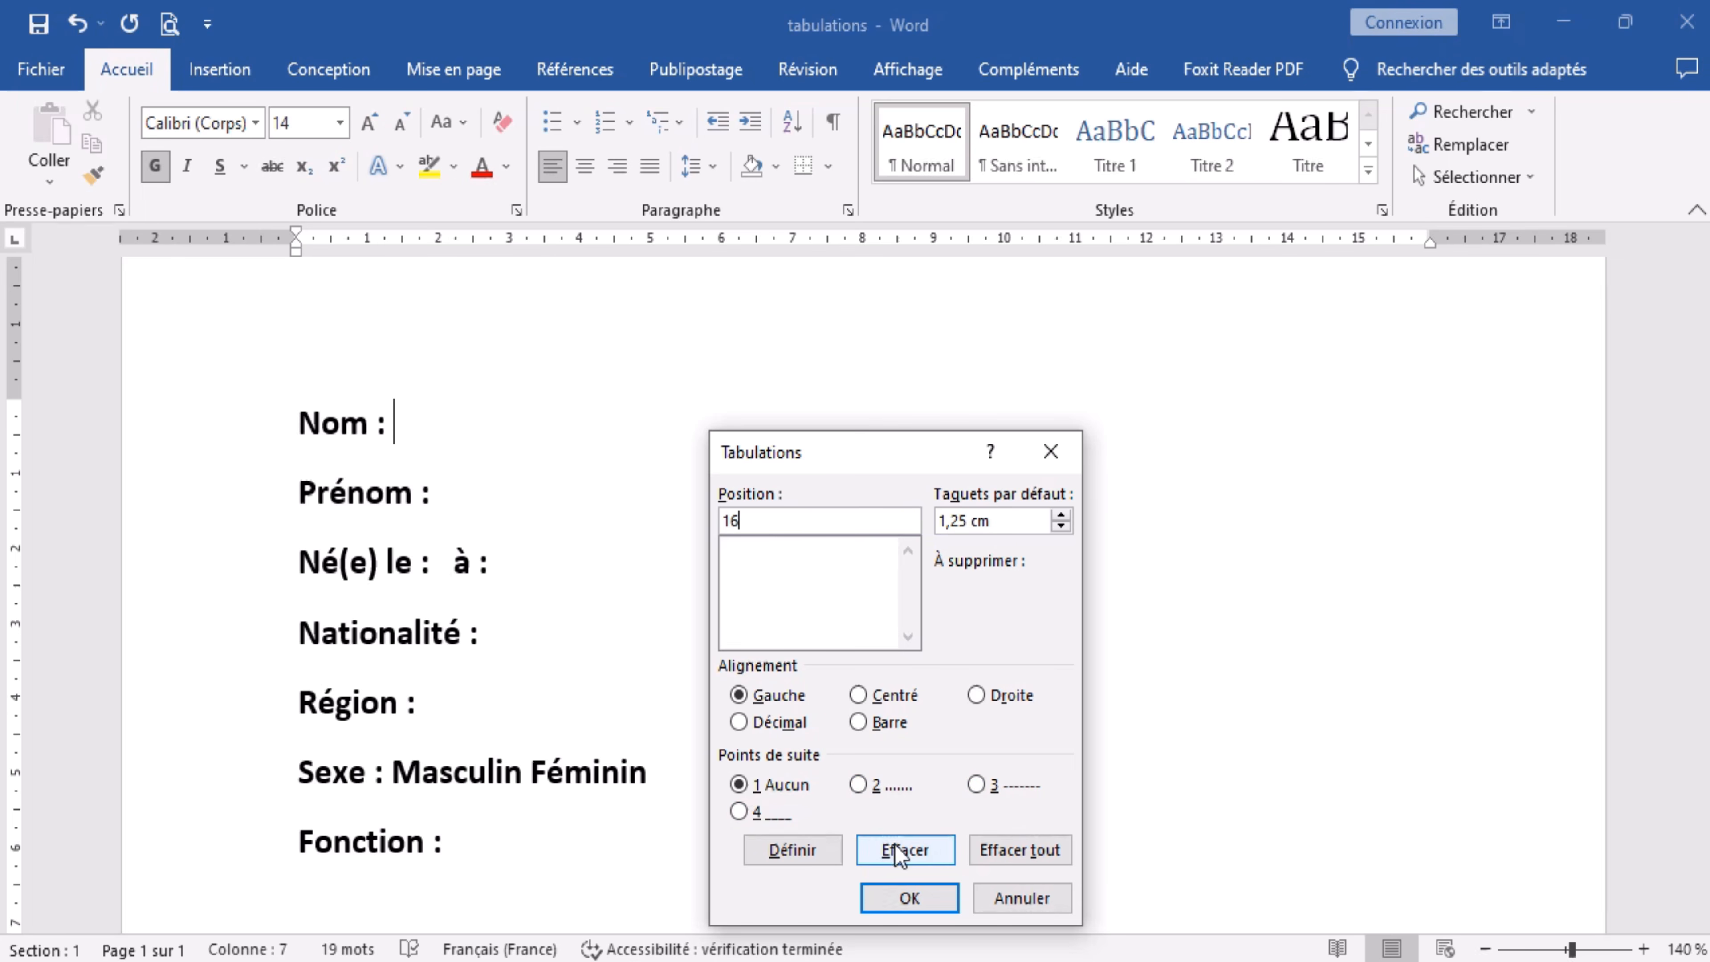
pyautogui.click(860, 785)
pyautogui.click(782, 850)
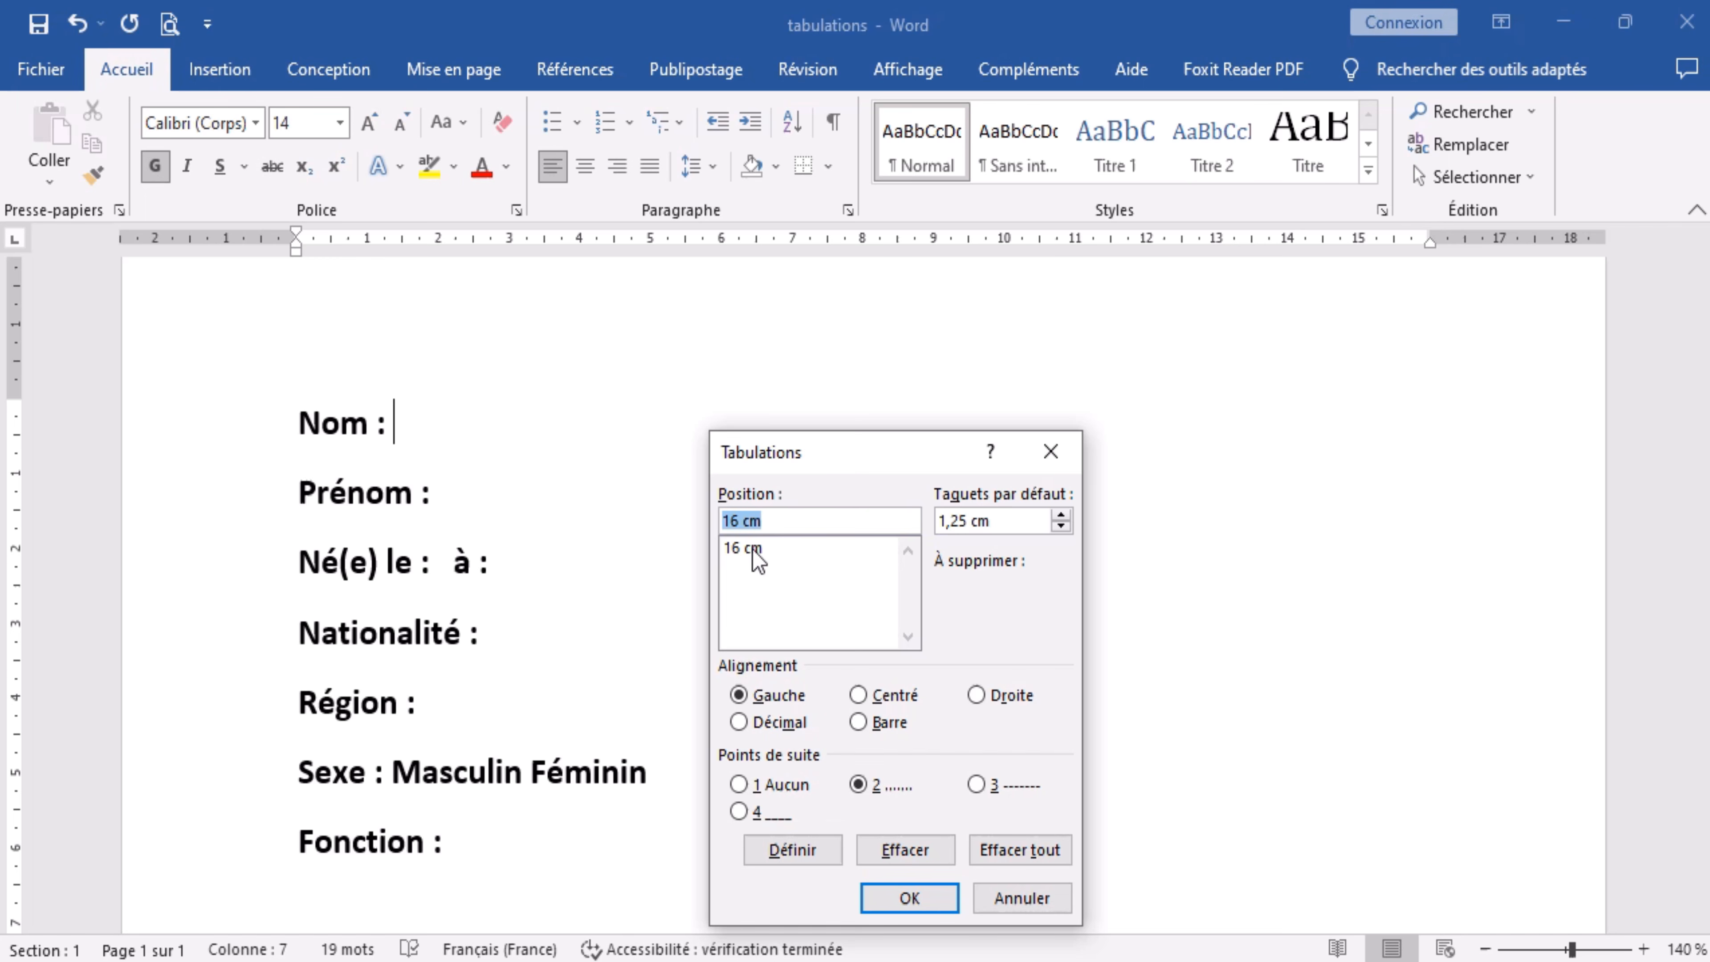
pyautogui.click(907, 899)
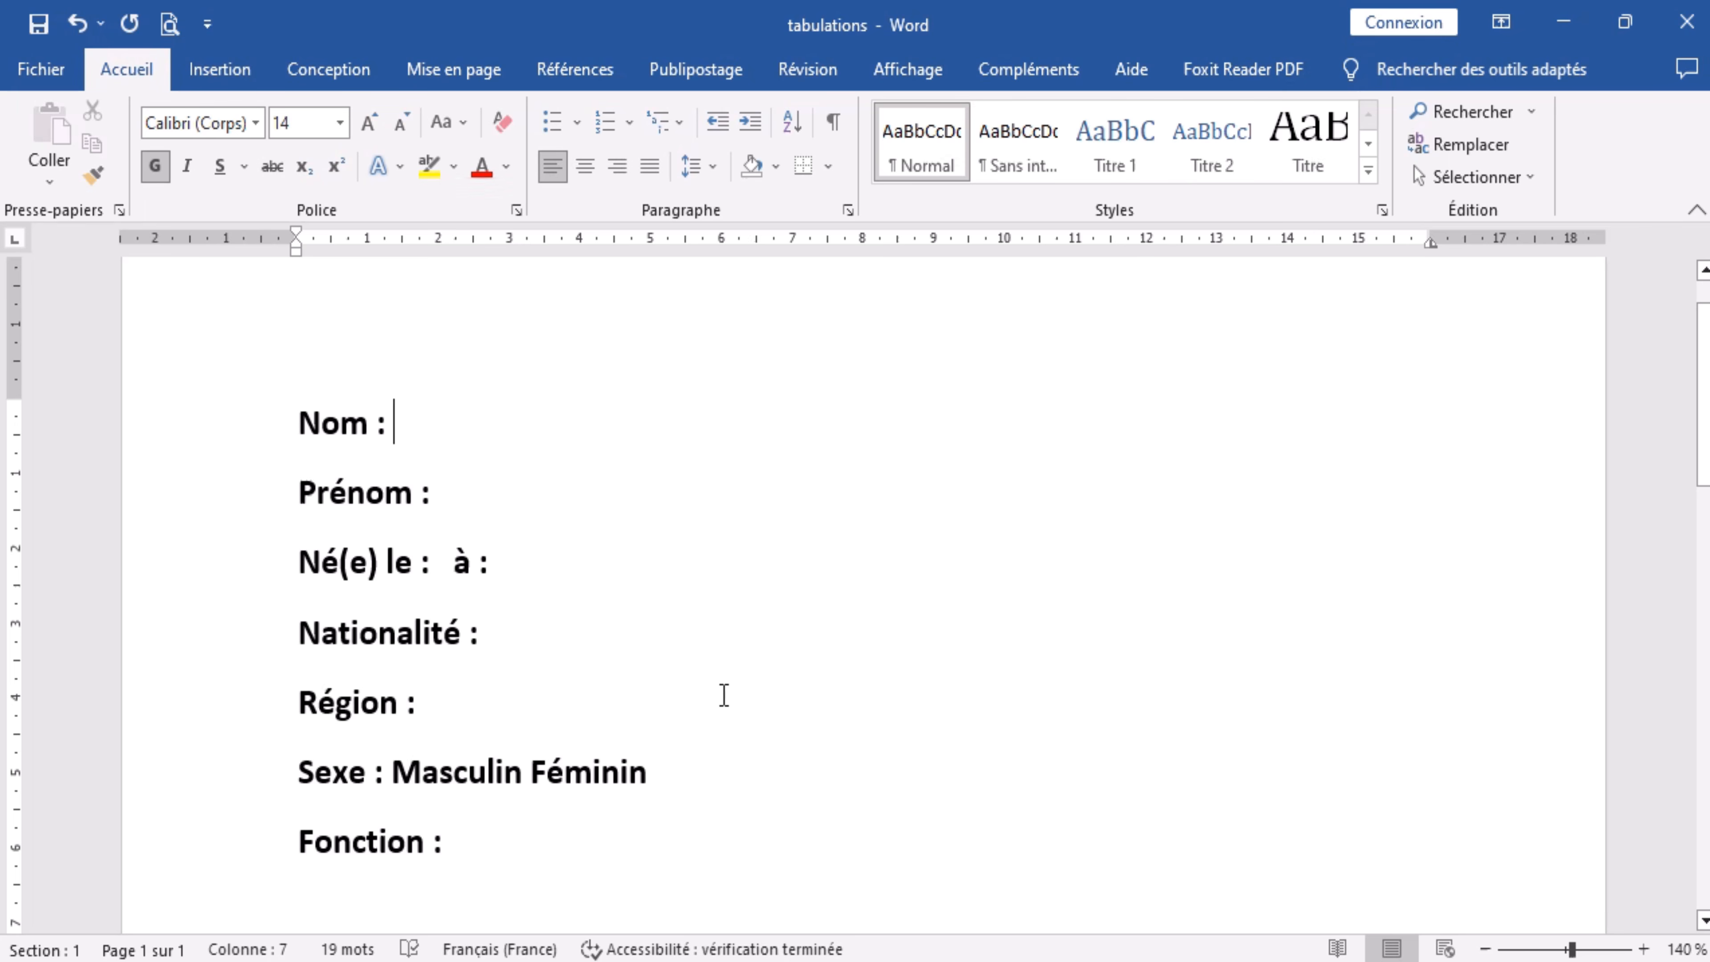
pyautogui.press('Tab')
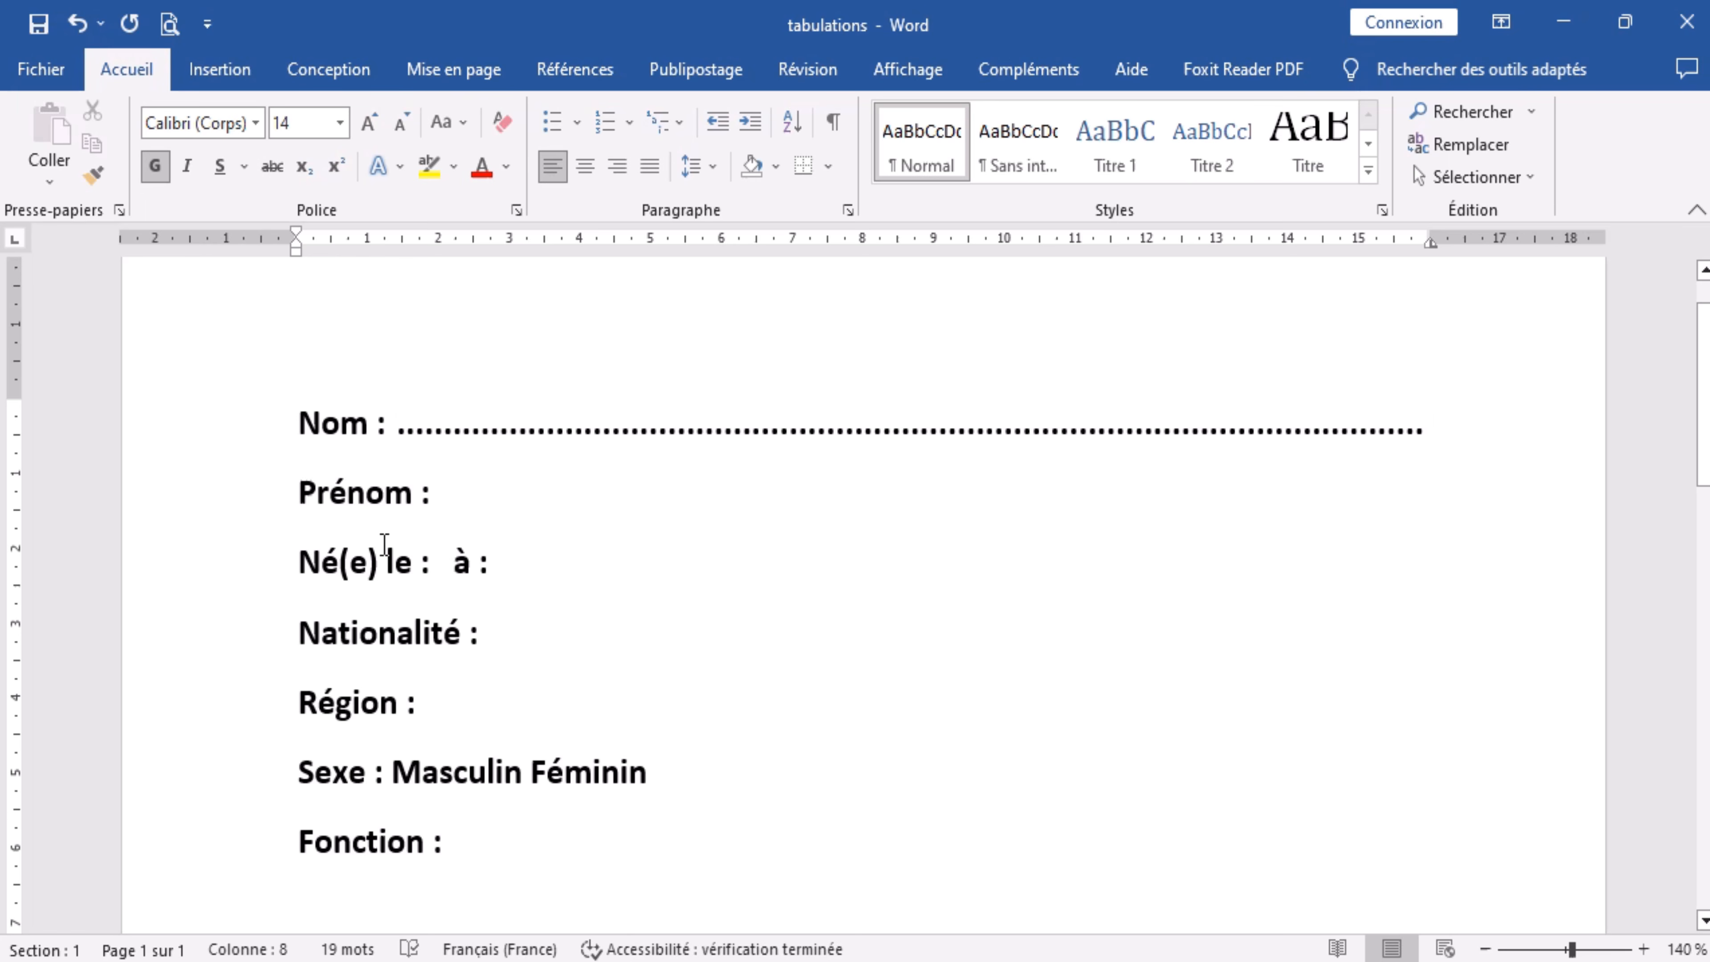
# Step: Carry the dotted 16 cm tab stop to the Prénom and Né(e) le lines by merging each with the line above and splitting again
pyautogui.click(297, 493)
pyautogui.press('BackSpace')
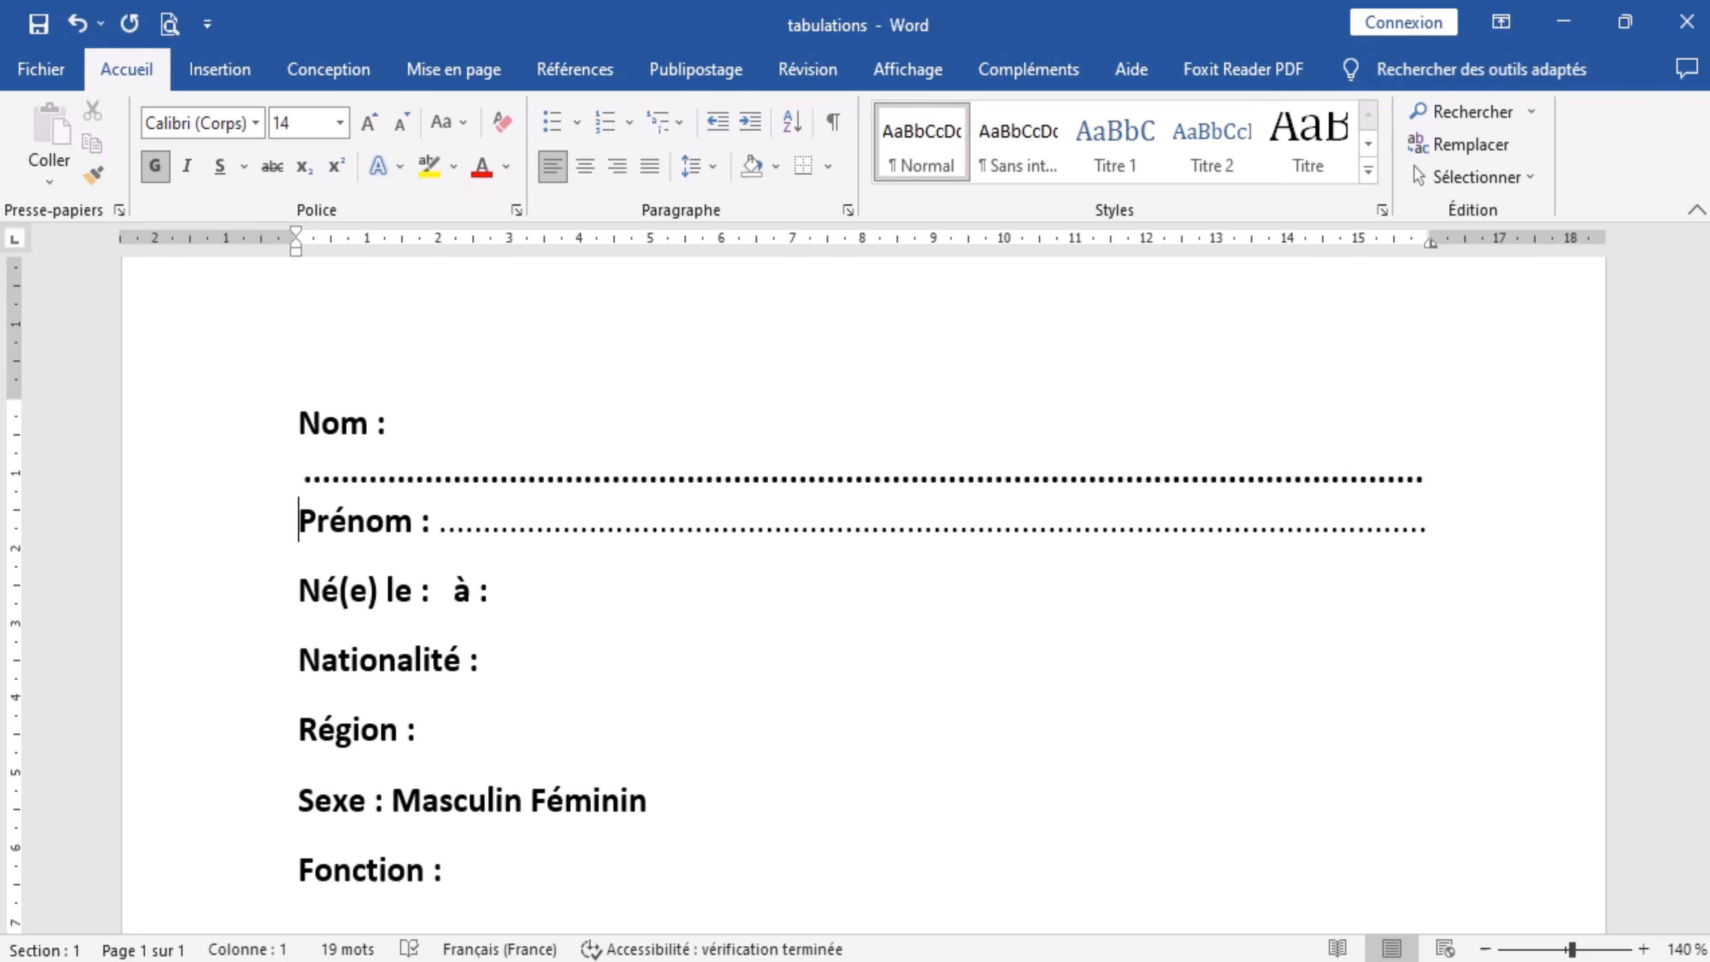
pyautogui.press('Return')
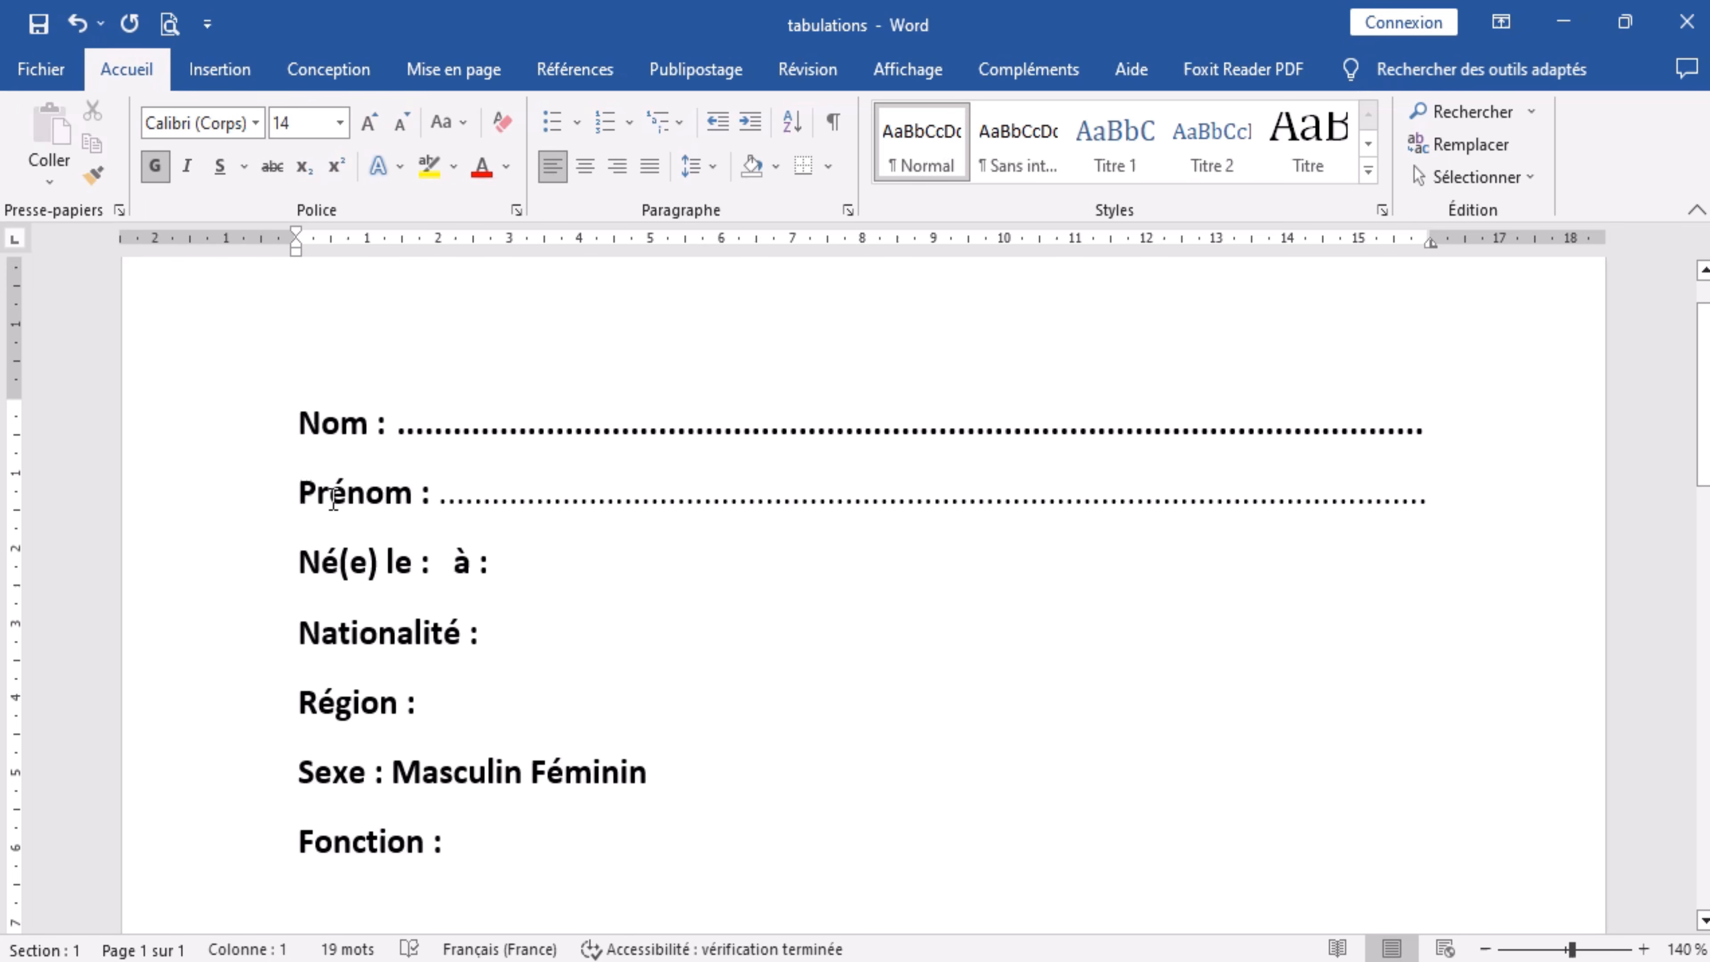
pyautogui.click(298, 562)
pyautogui.press('BackSpace')
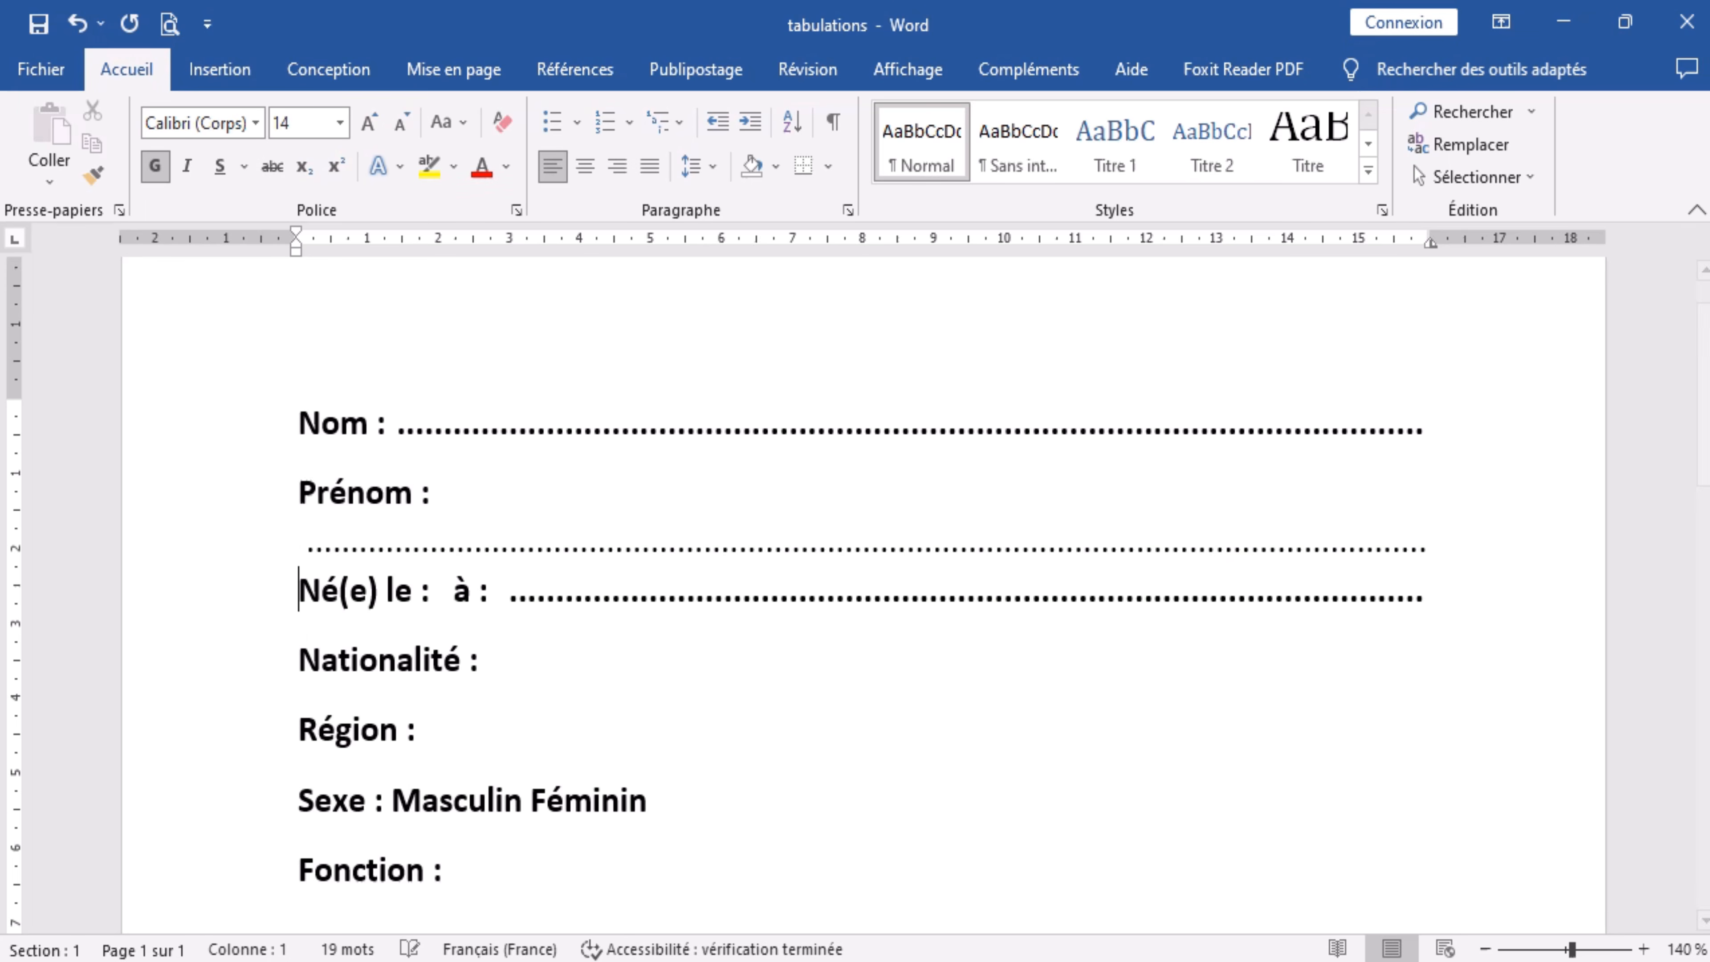
pyautogui.press('Return')
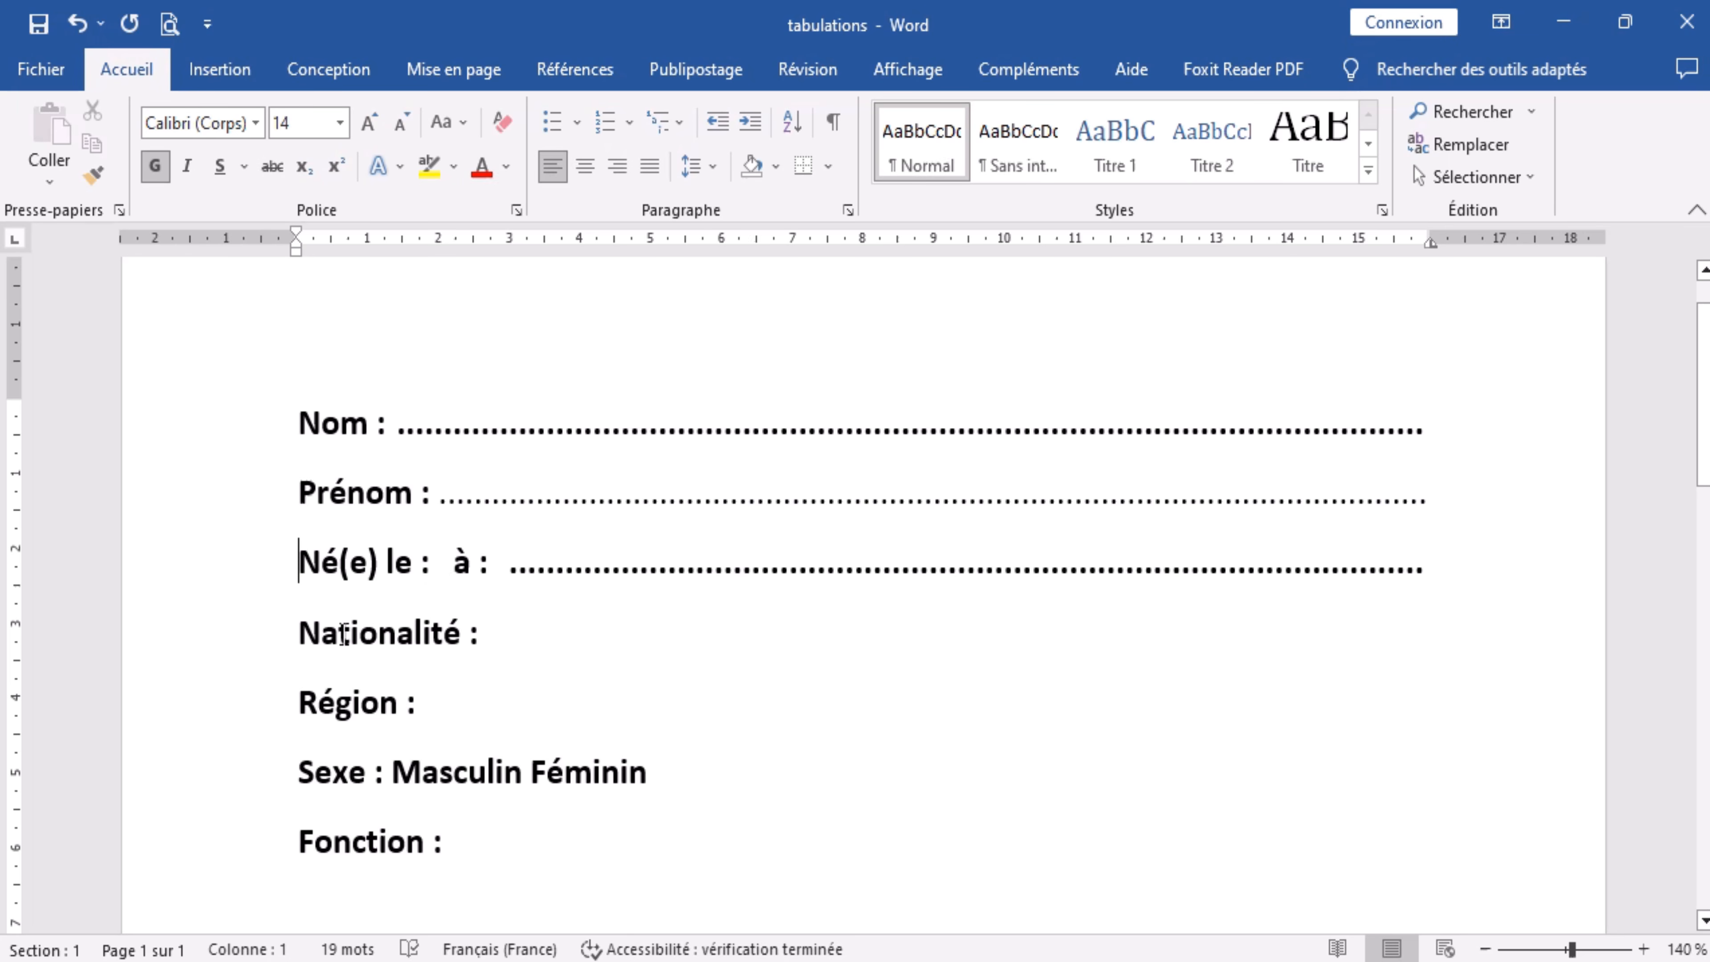
# Step: Carry the tab stop to the Nationalité line by rejoining and splitting it from the line above, and insert a dotted leader after its label
pyautogui.click(300, 631)
pyautogui.press('BackSpace')
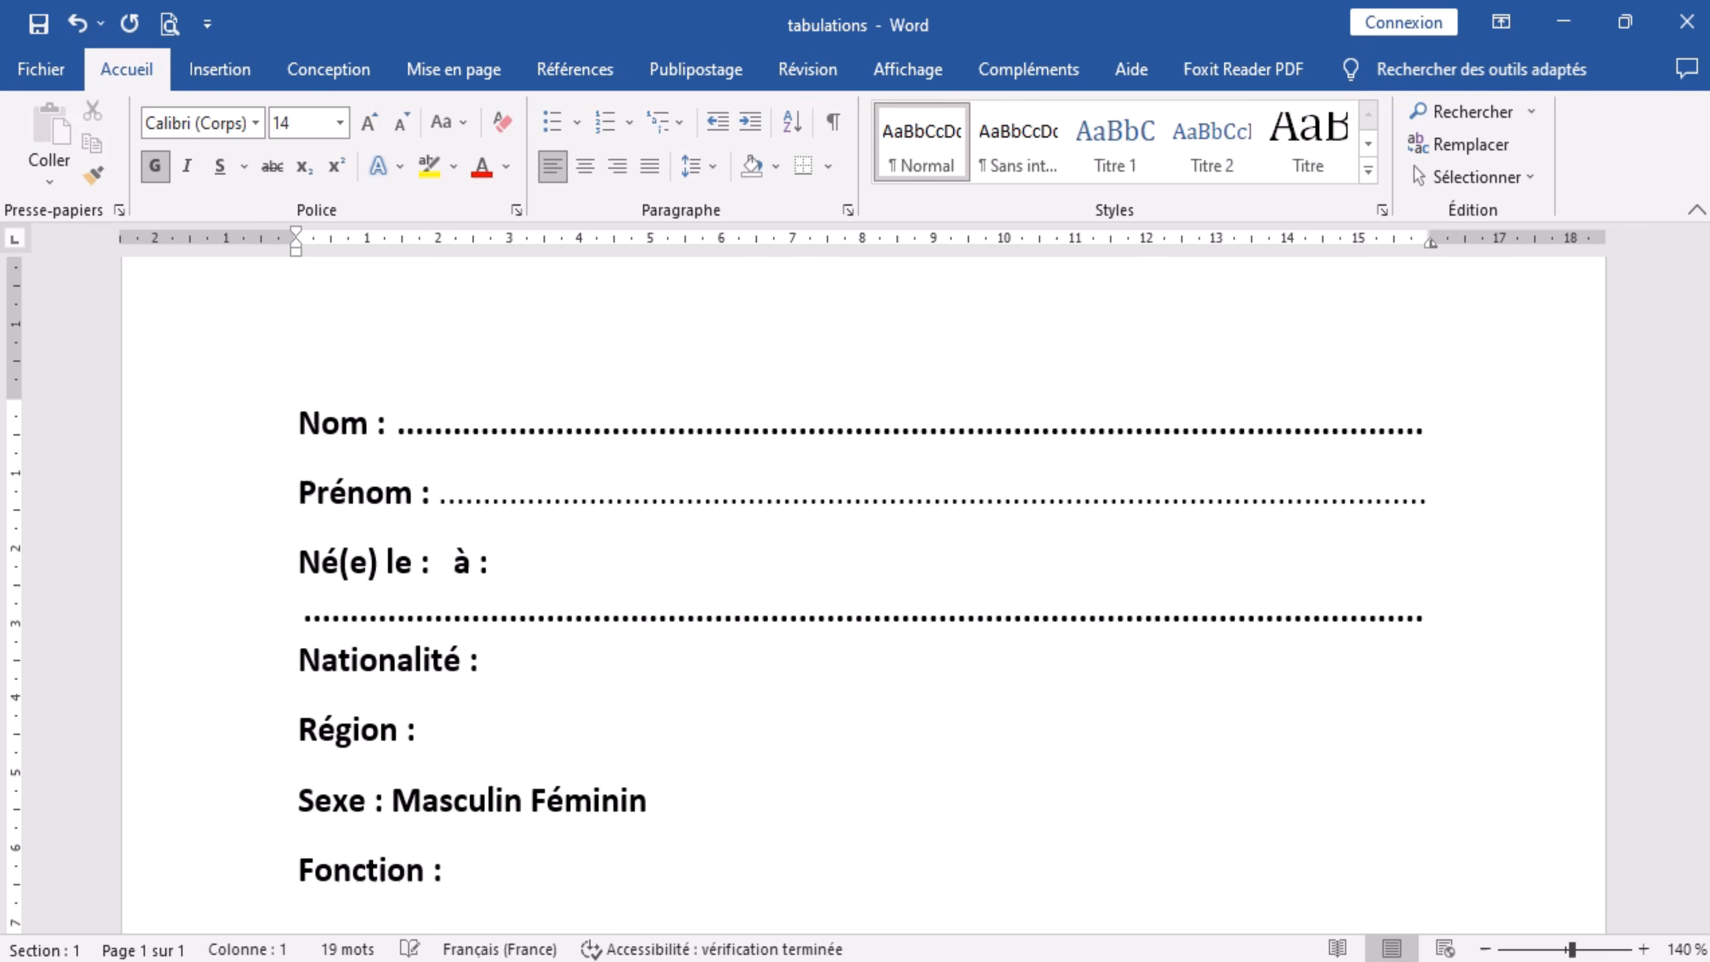
pyautogui.press('Return')
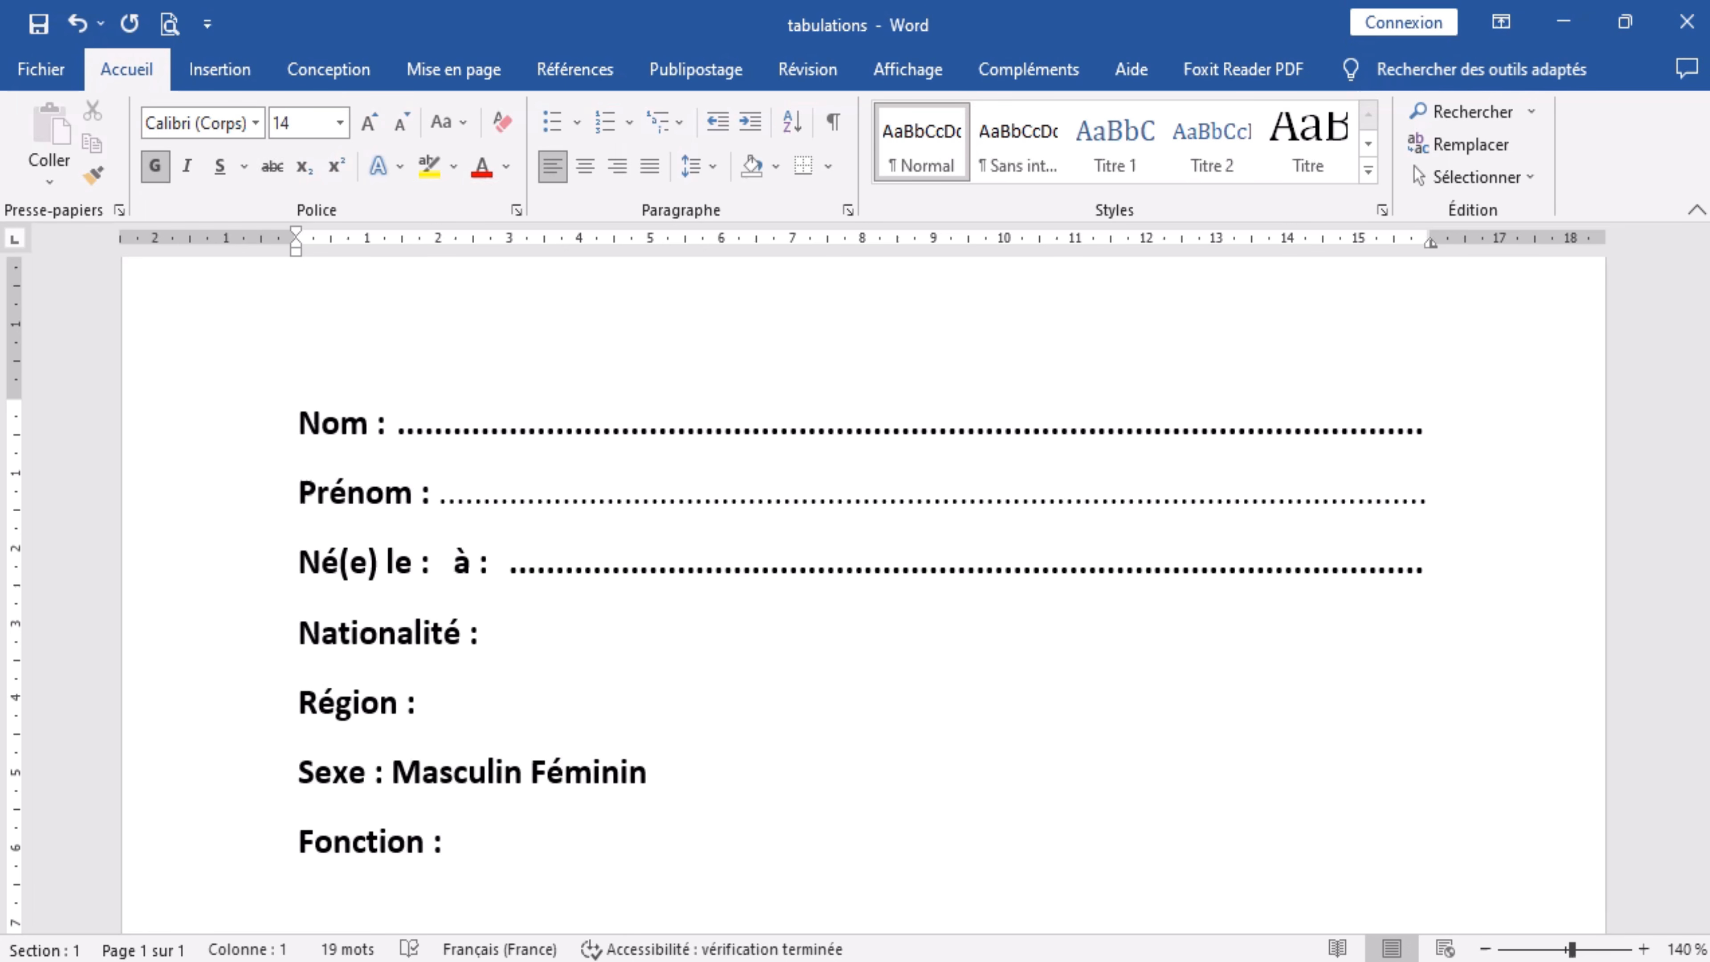
pyautogui.click(301, 704)
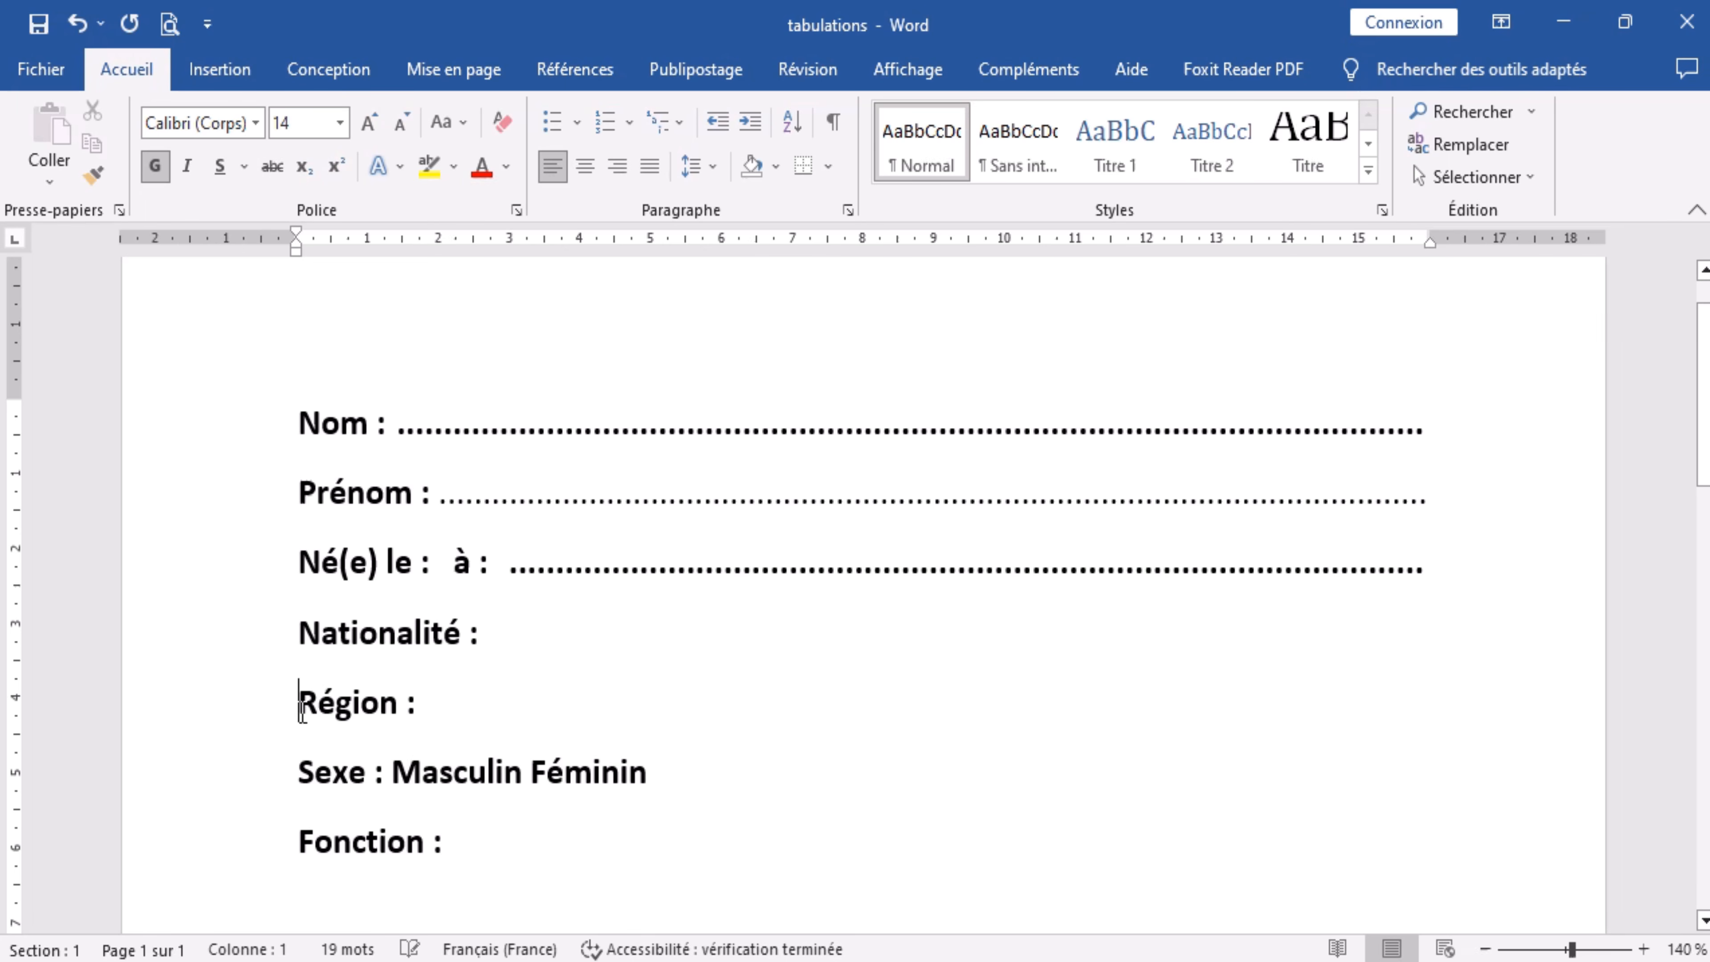
pyautogui.click(294, 633)
pyautogui.press('BackSpace')
pyautogui.press('Return')
pyautogui.click(493, 635)
pyautogui.press('Tab')
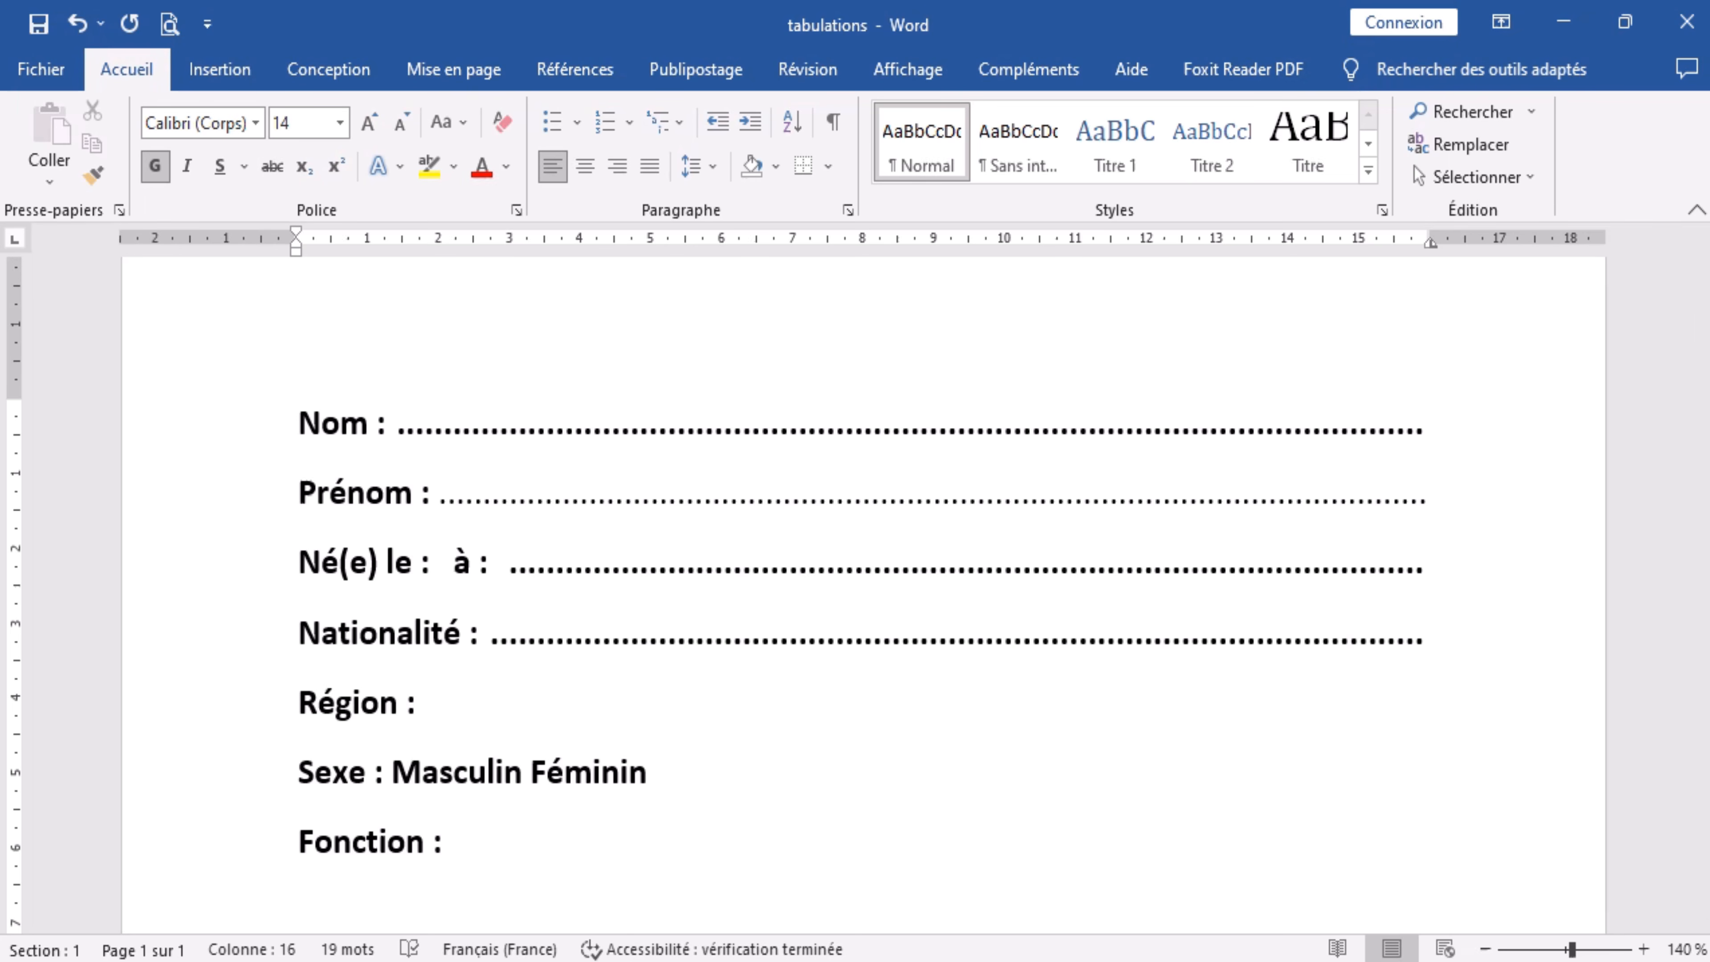
# Step: Give the Région line the tab stop of the Nationalité line above and insert a dotted leader after its label
pyautogui.click(302, 714)
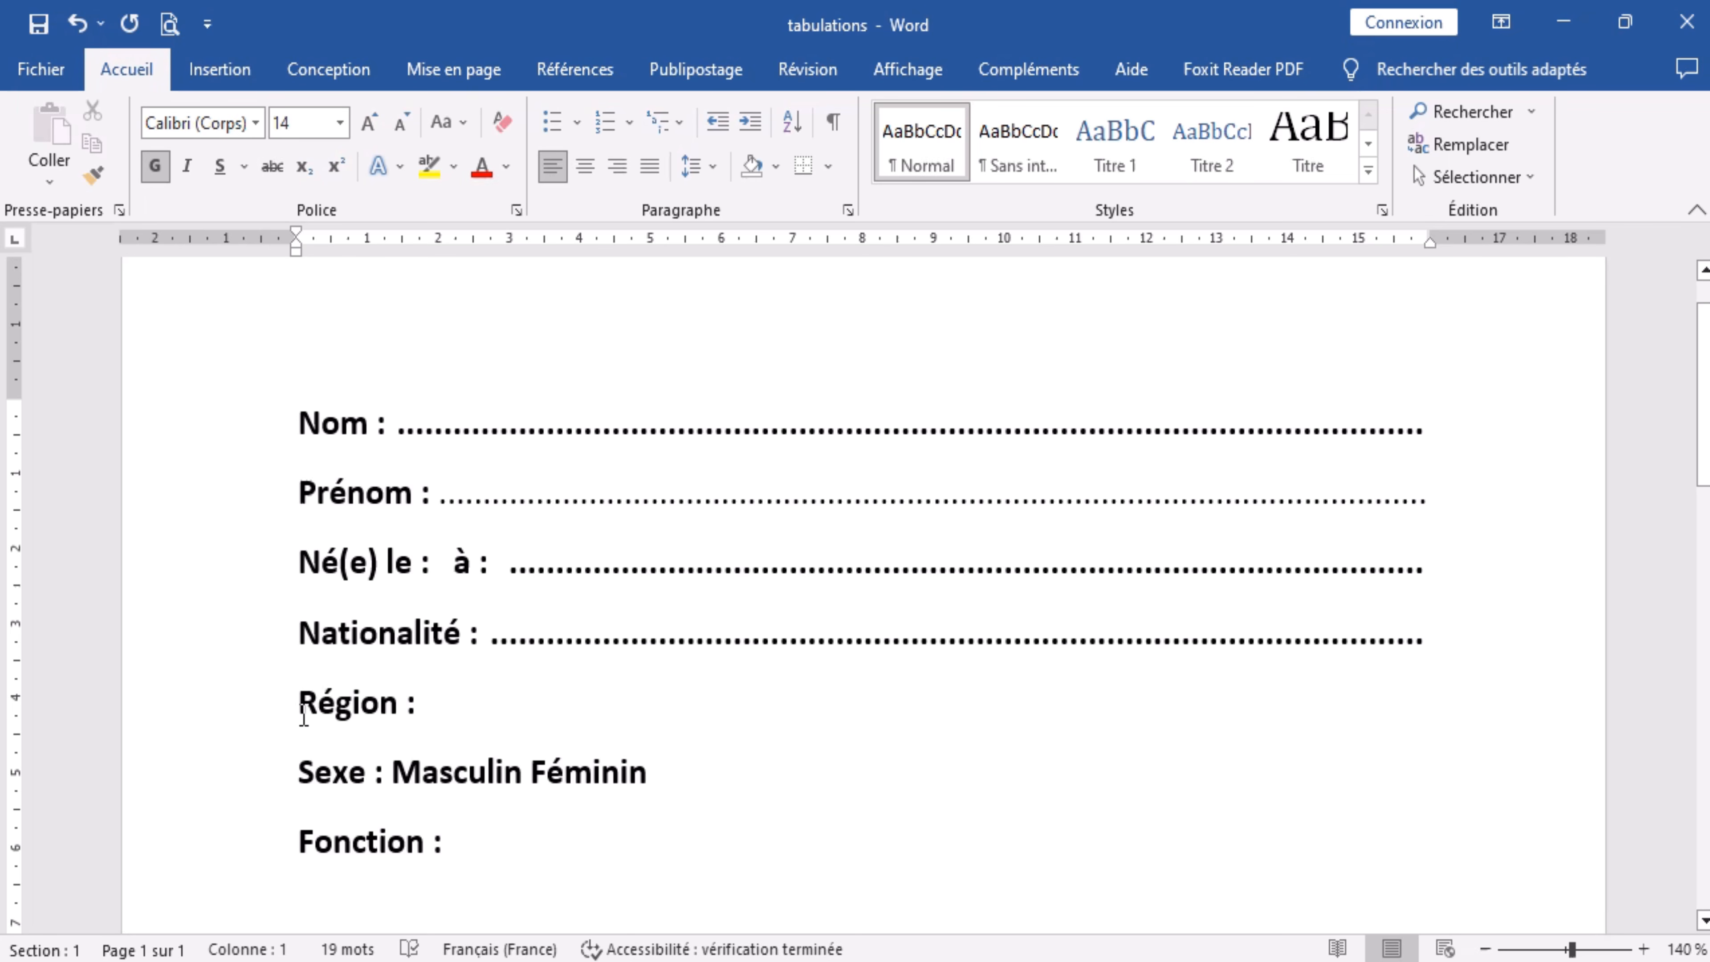
pyautogui.press('BackSpace')
pyautogui.press('Return')
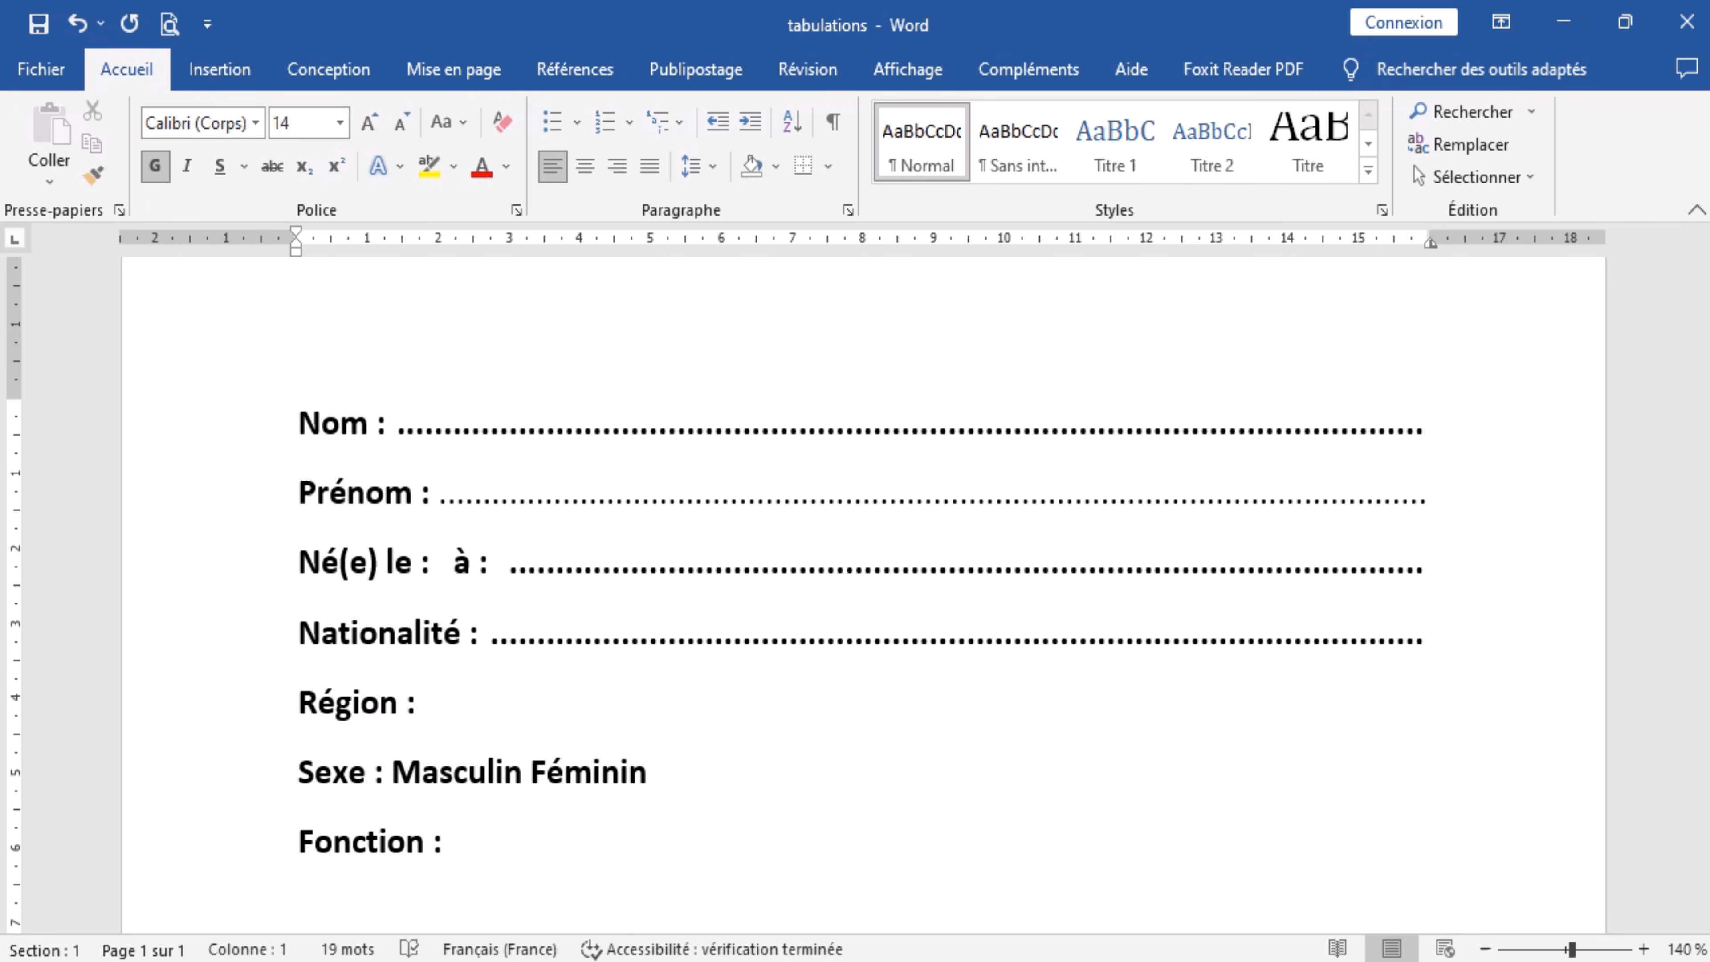
pyautogui.click(428, 705)
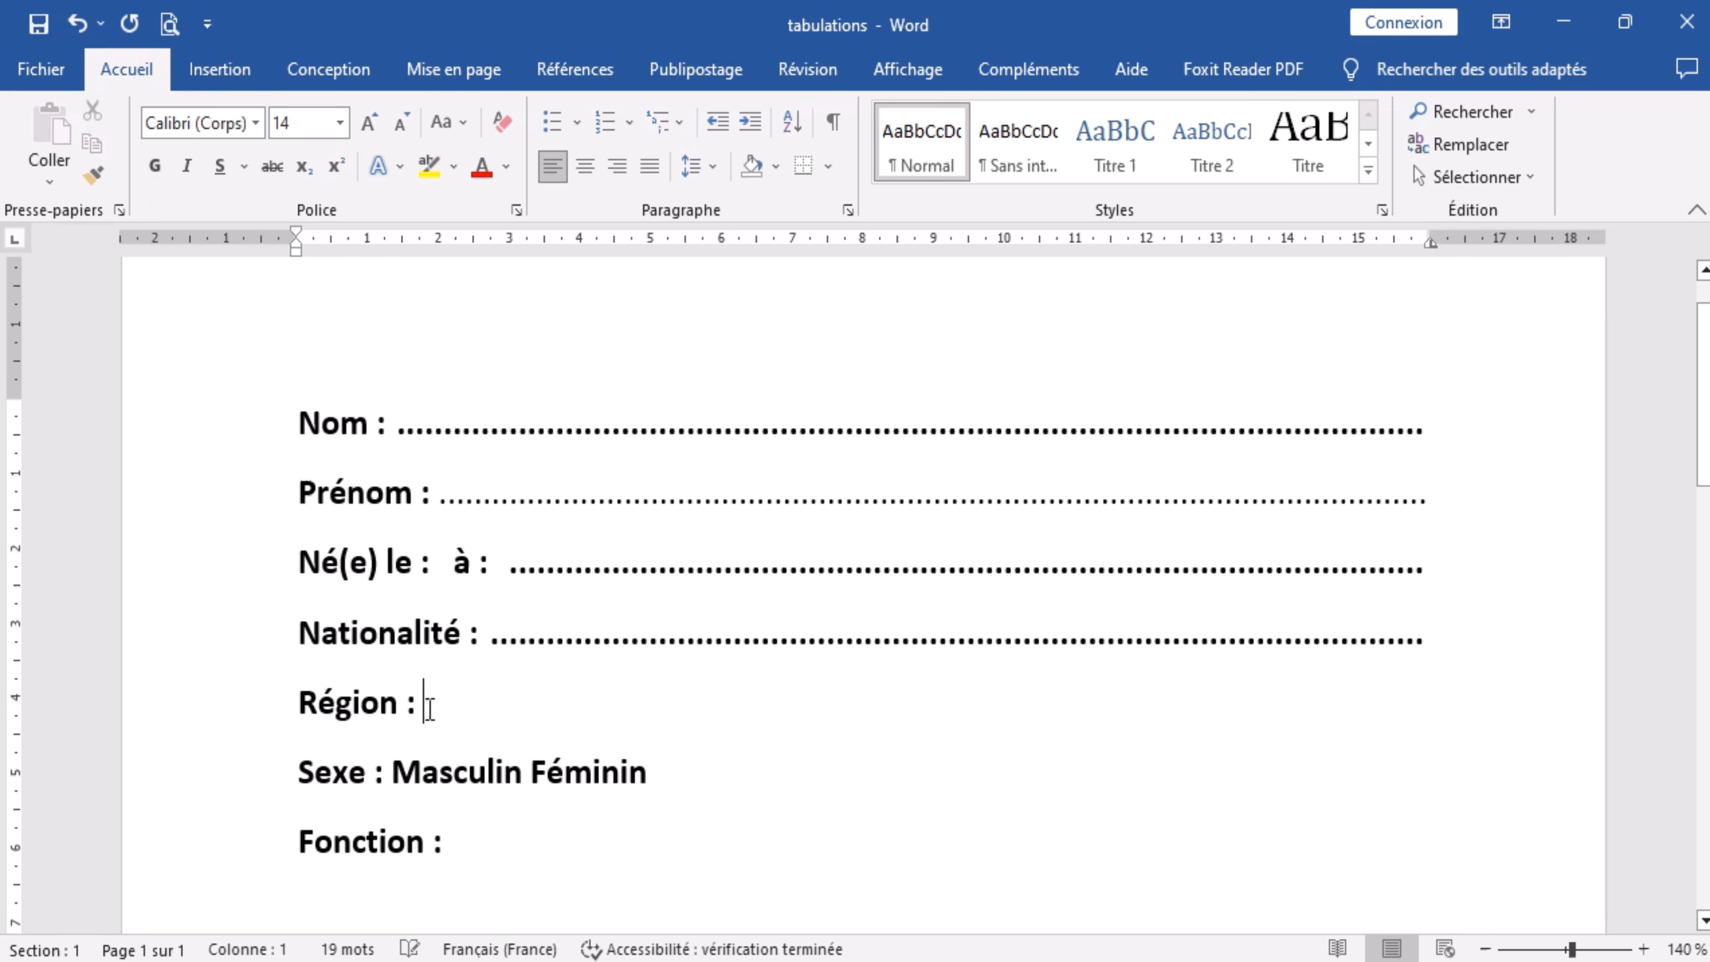
pyautogui.press('Tab')
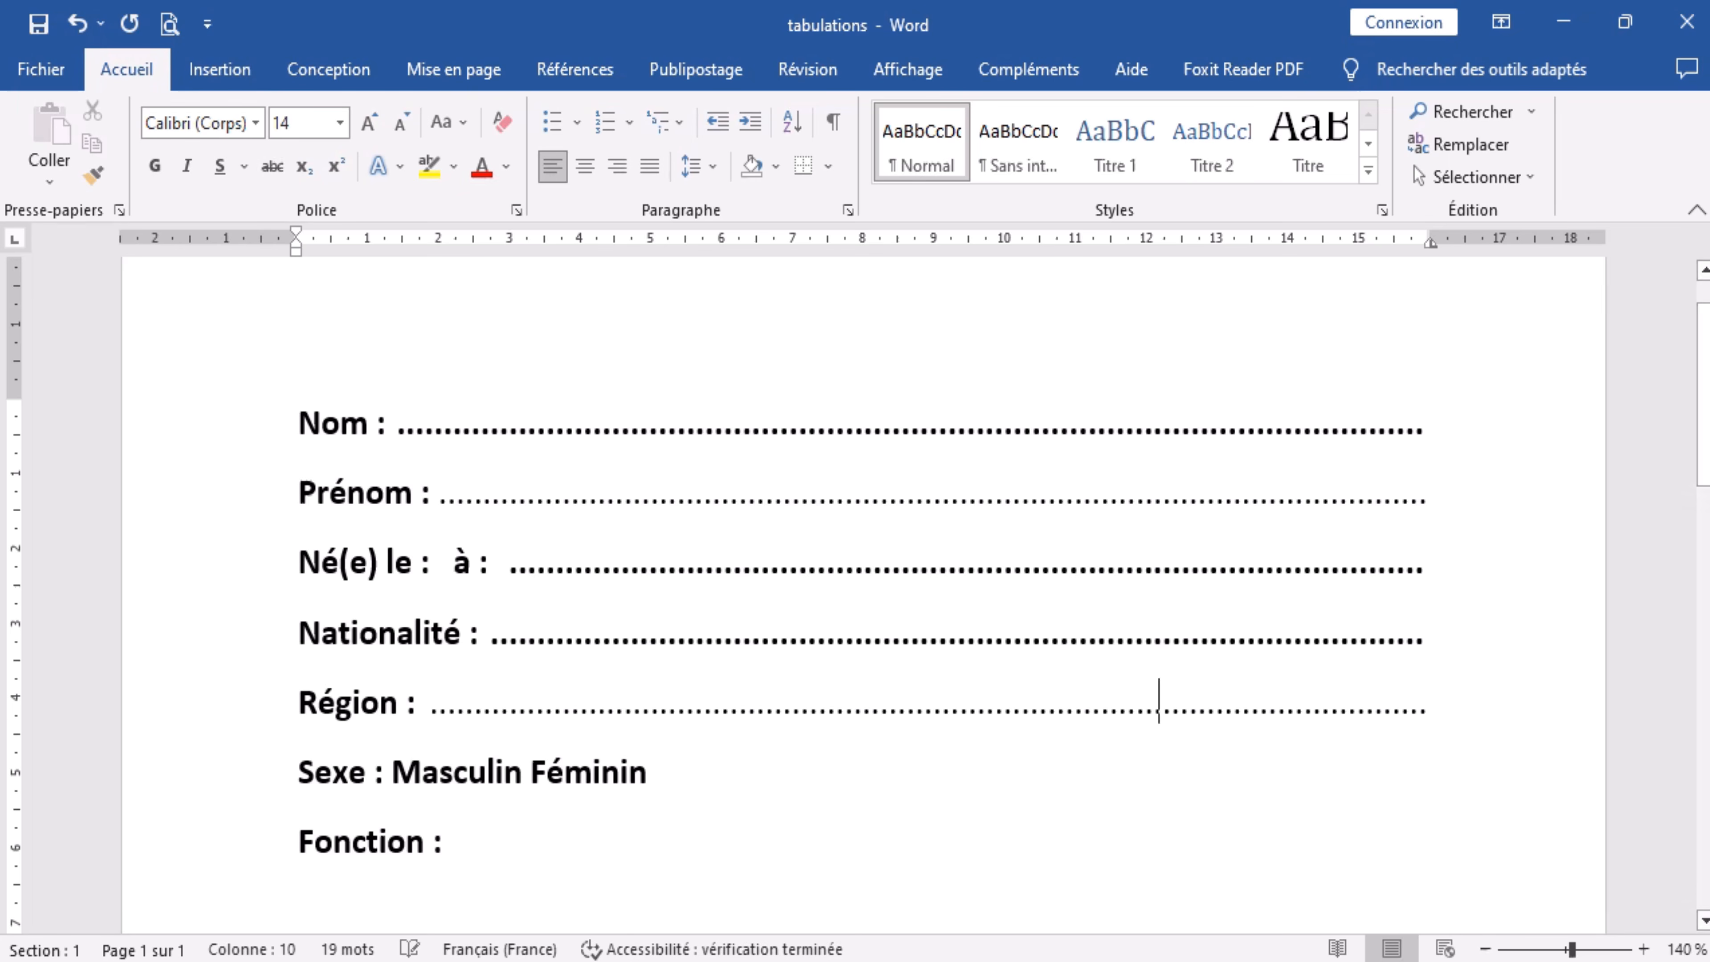
# Step: Transfer the tab stop to the Sexe line by merging it with the Région line and splitting it again
pyautogui.click(294, 778)
pyautogui.press('BackSpace')
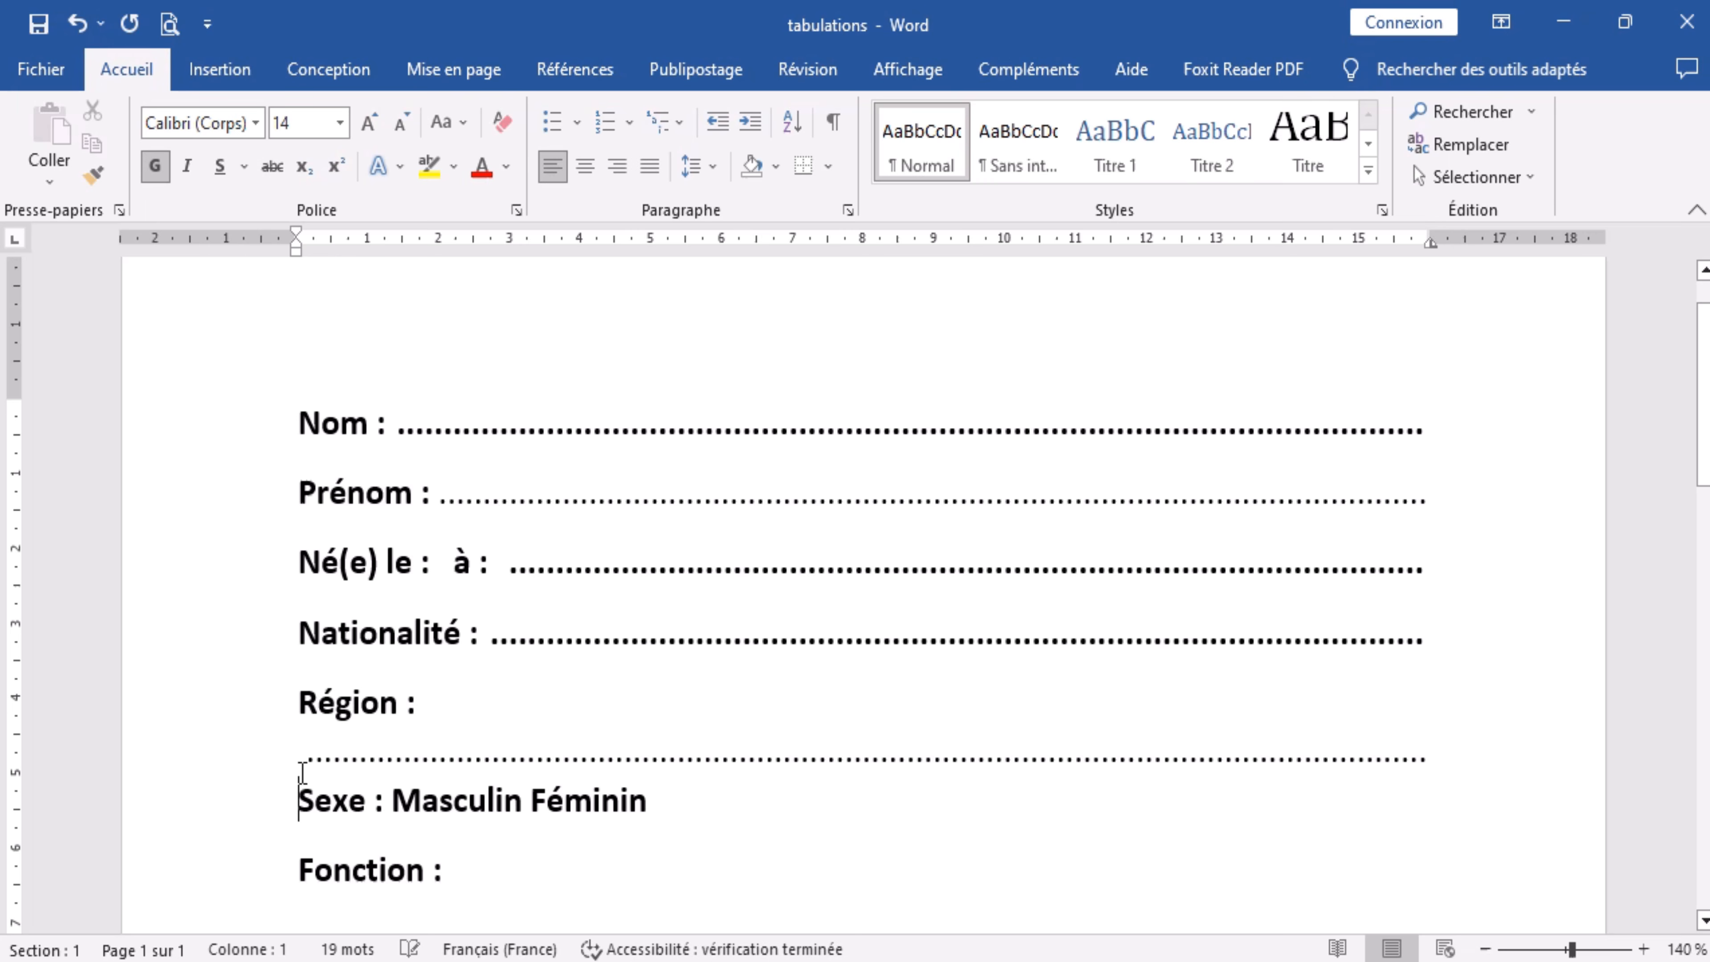
pyautogui.press('Return')
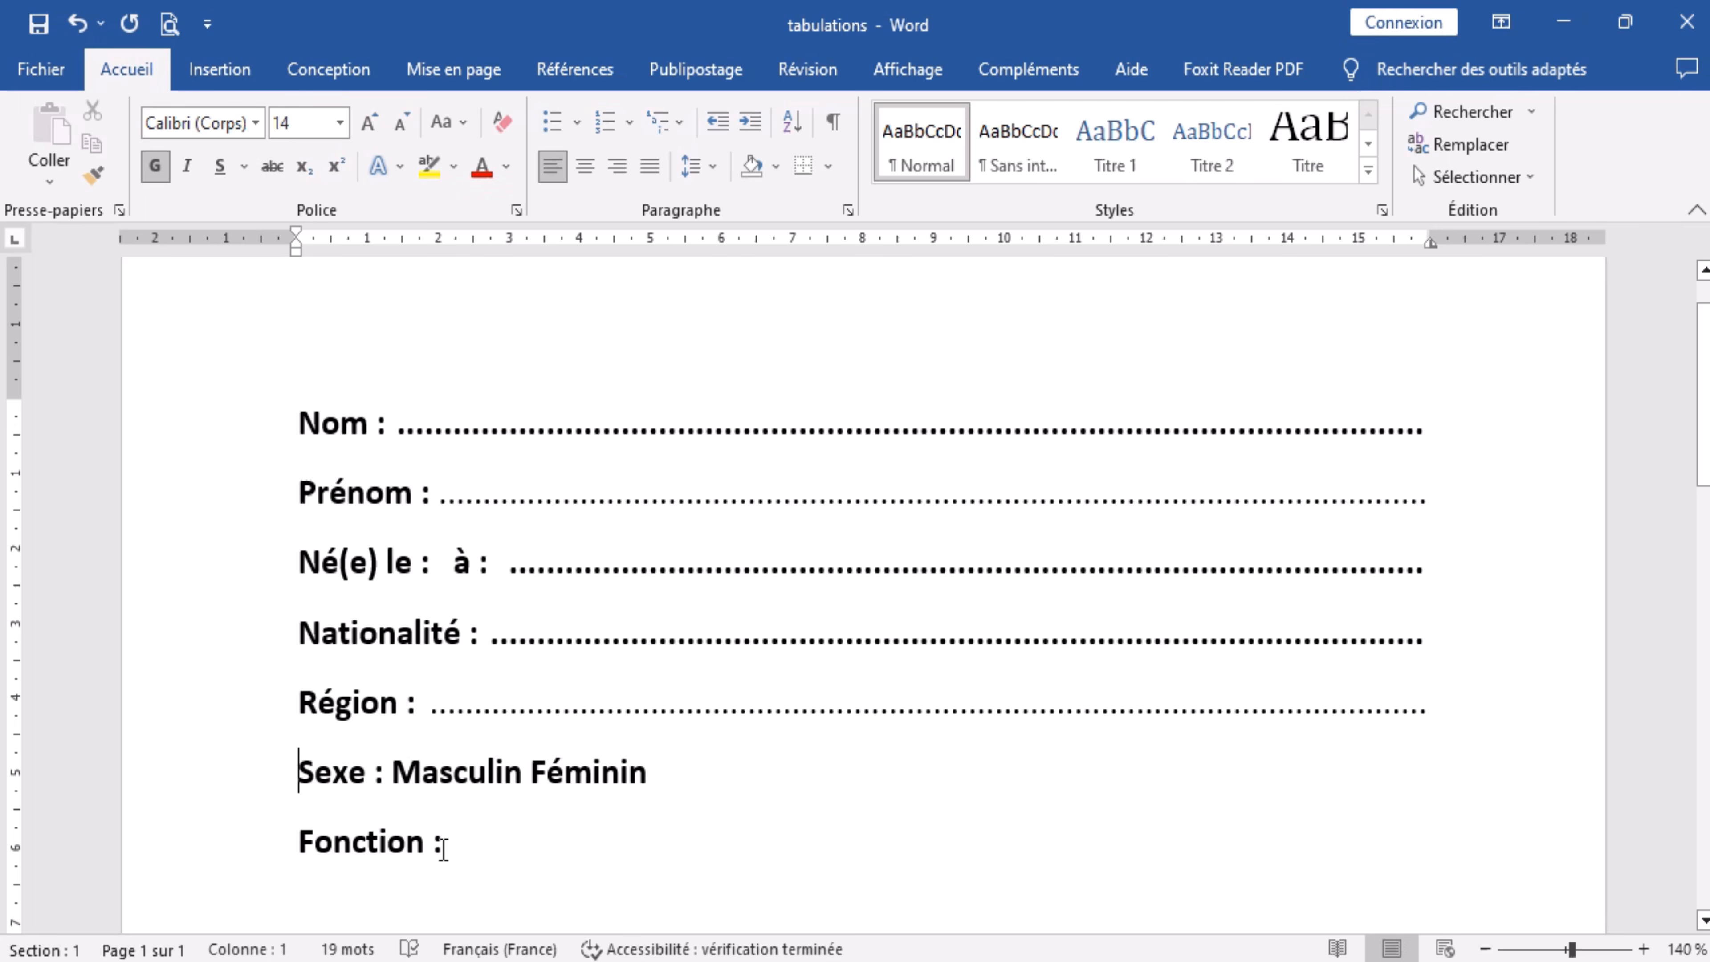
# Step: Transfer the tab stop from the Sexe line to the Fonction line and remove the extra dotted leader, keeping a single dotted line
pyautogui.click(301, 838)
pyautogui.press('BackSpace')
pyautogui.press('Return')
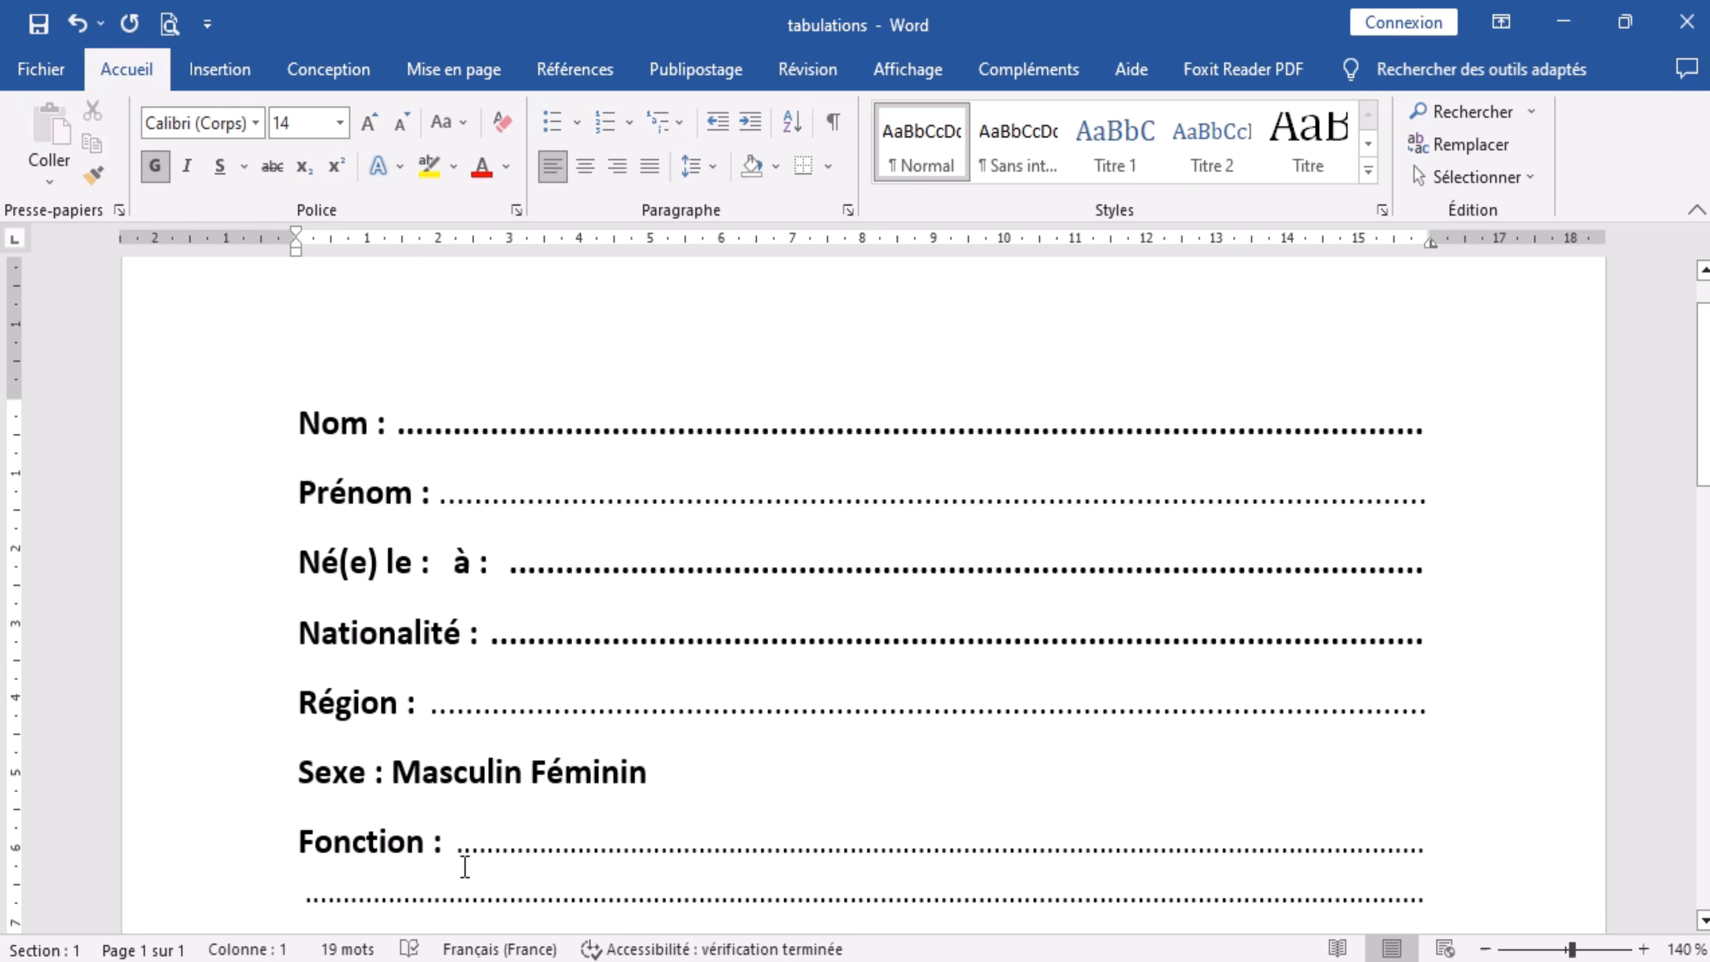
pyautogui.scroll(-2, 469, 866)
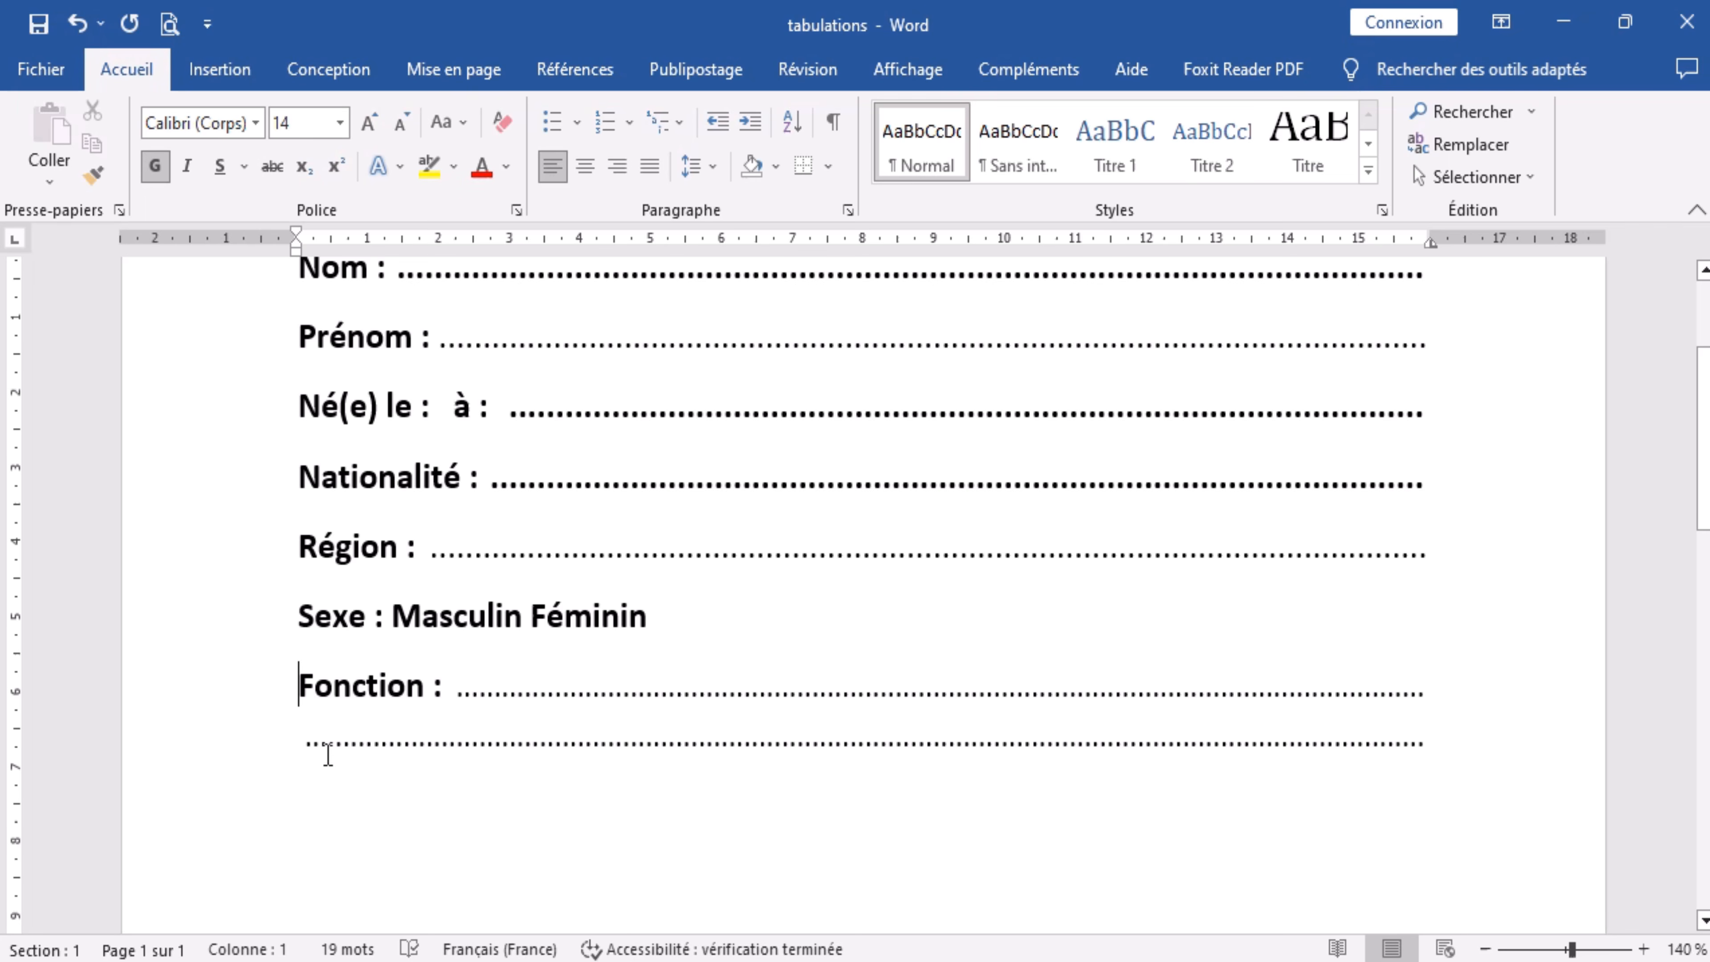
pyautogui.click(306, 748)
pyautogui.press('BackSpace')
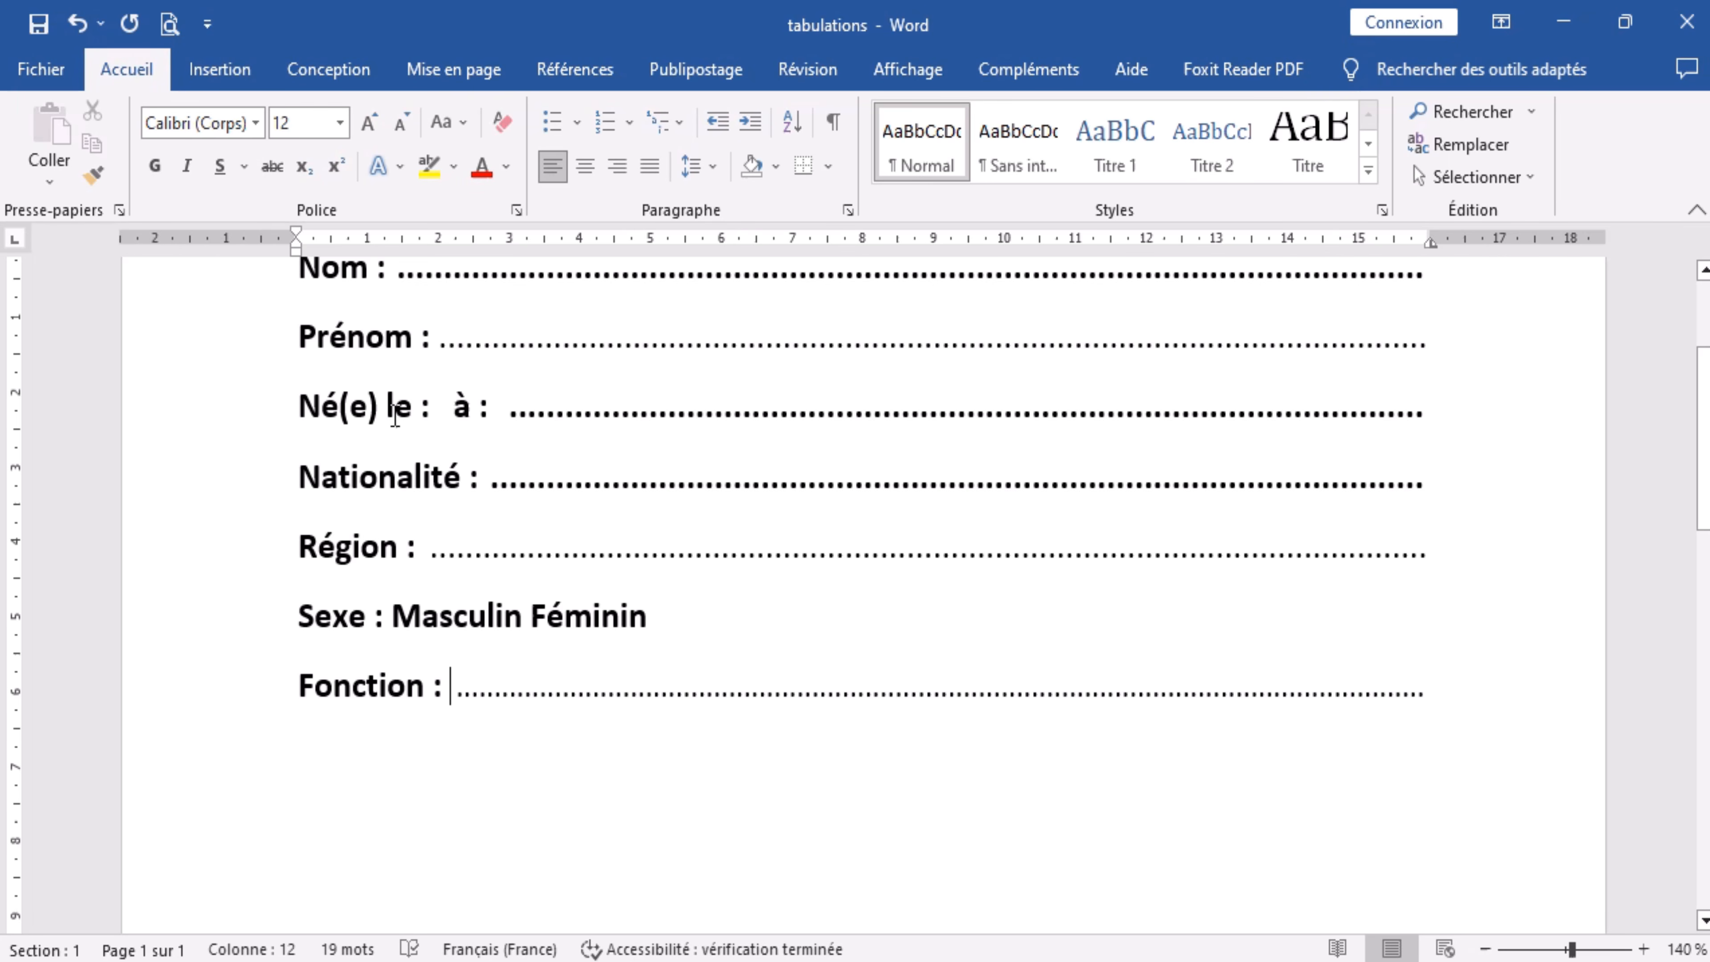
pyautogui.scroll(2, 397, 421)
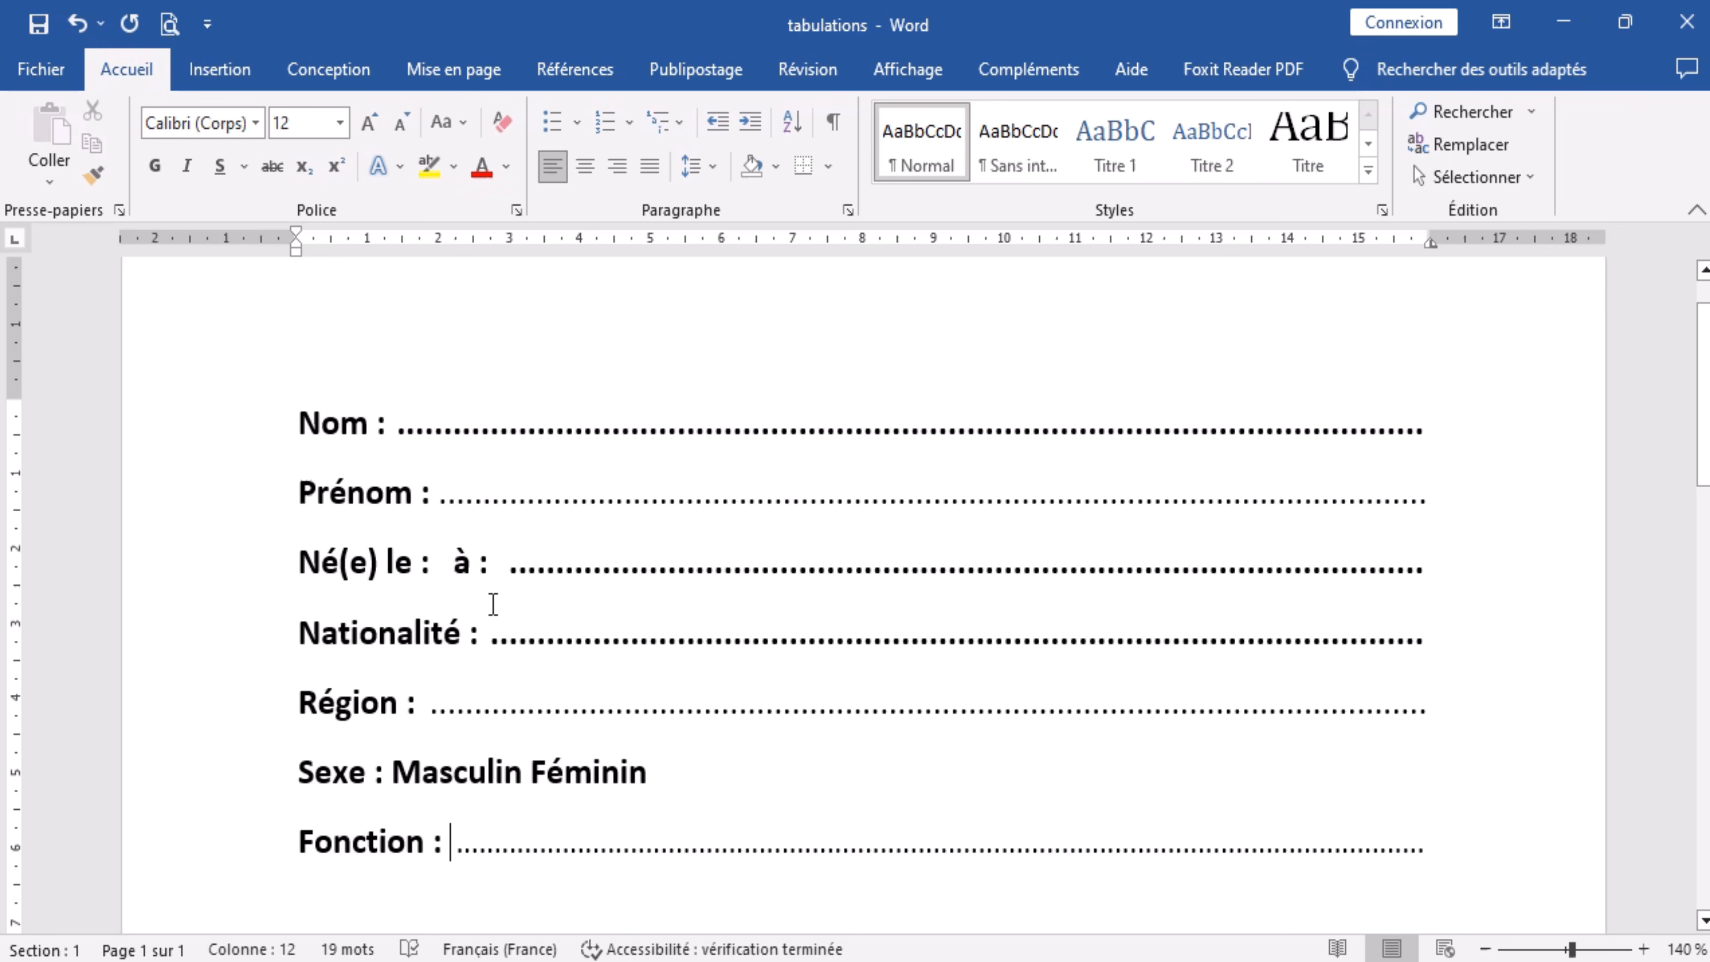
# Step: On the Né(e) le line, close the gap after "à :" and insert a dotted leader after "le :" ending at a new left-aligned 8 cm tab stop
pyautogui.click(513, 571)
pyautogui.press('BackSpace')
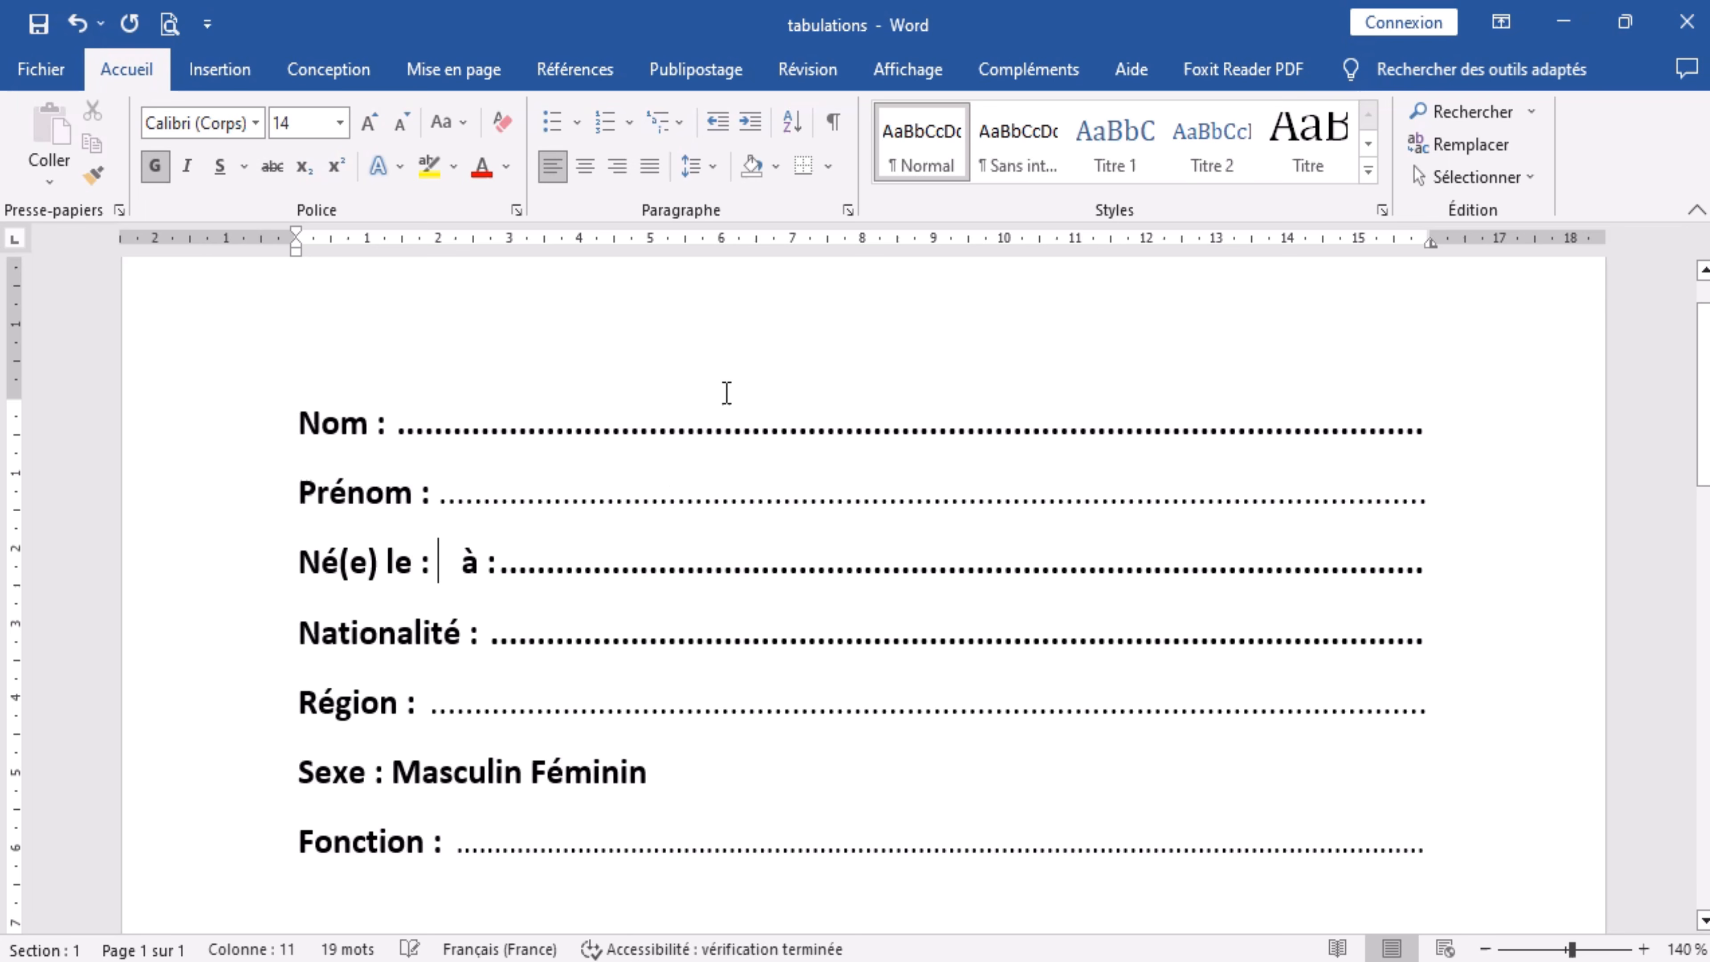
pyautogui.click(847, 211)
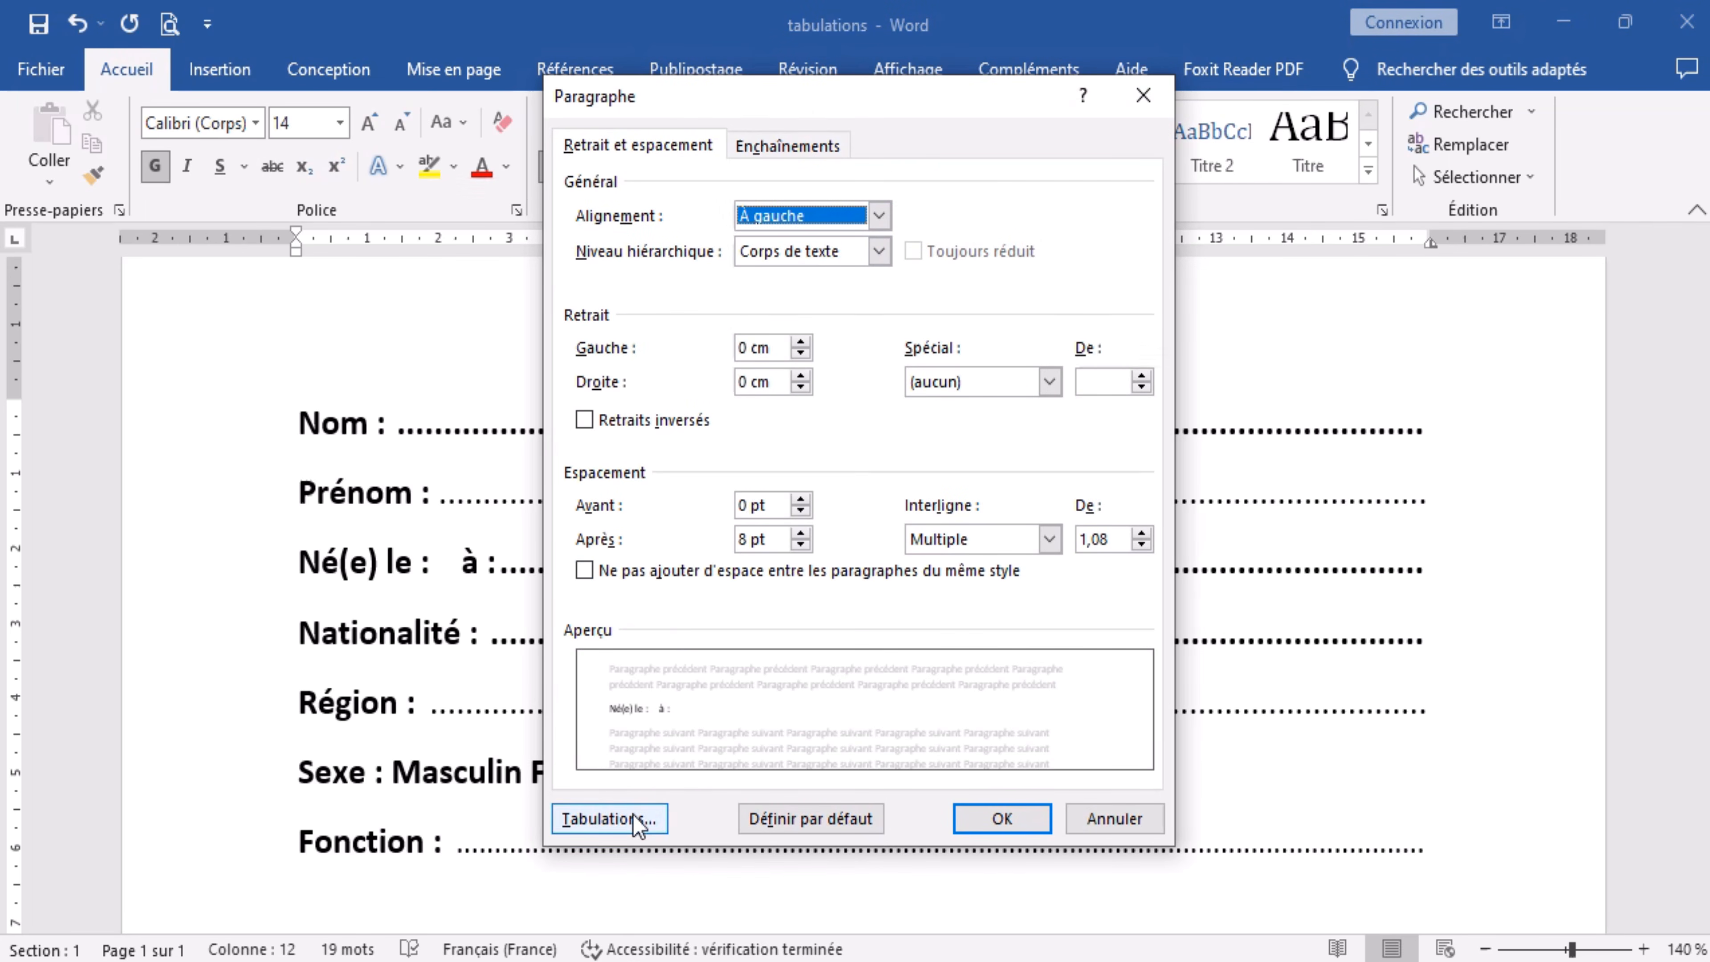
pyautogui.click(634, 816)
pyautogui.moveTo(838, 449); pyautogui.dragTo(867, 570)
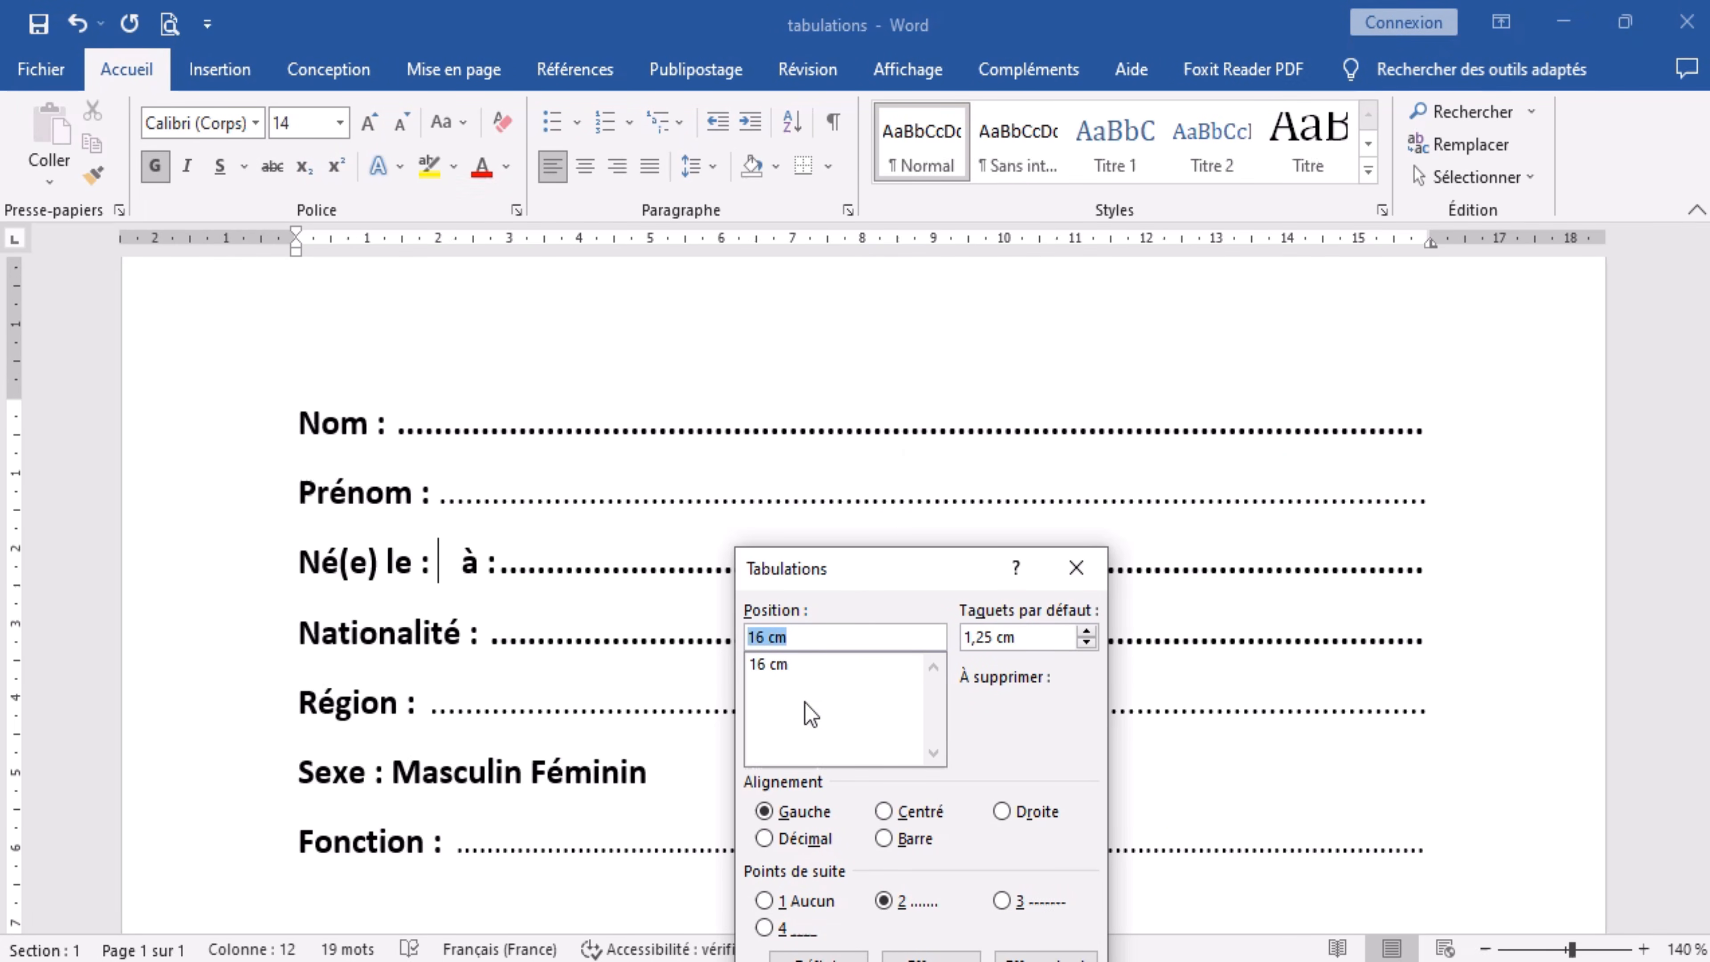
pyautogui.write('8')
pyautogui.moveTo(933, 583); pyautogui.dragTo(963, 527)
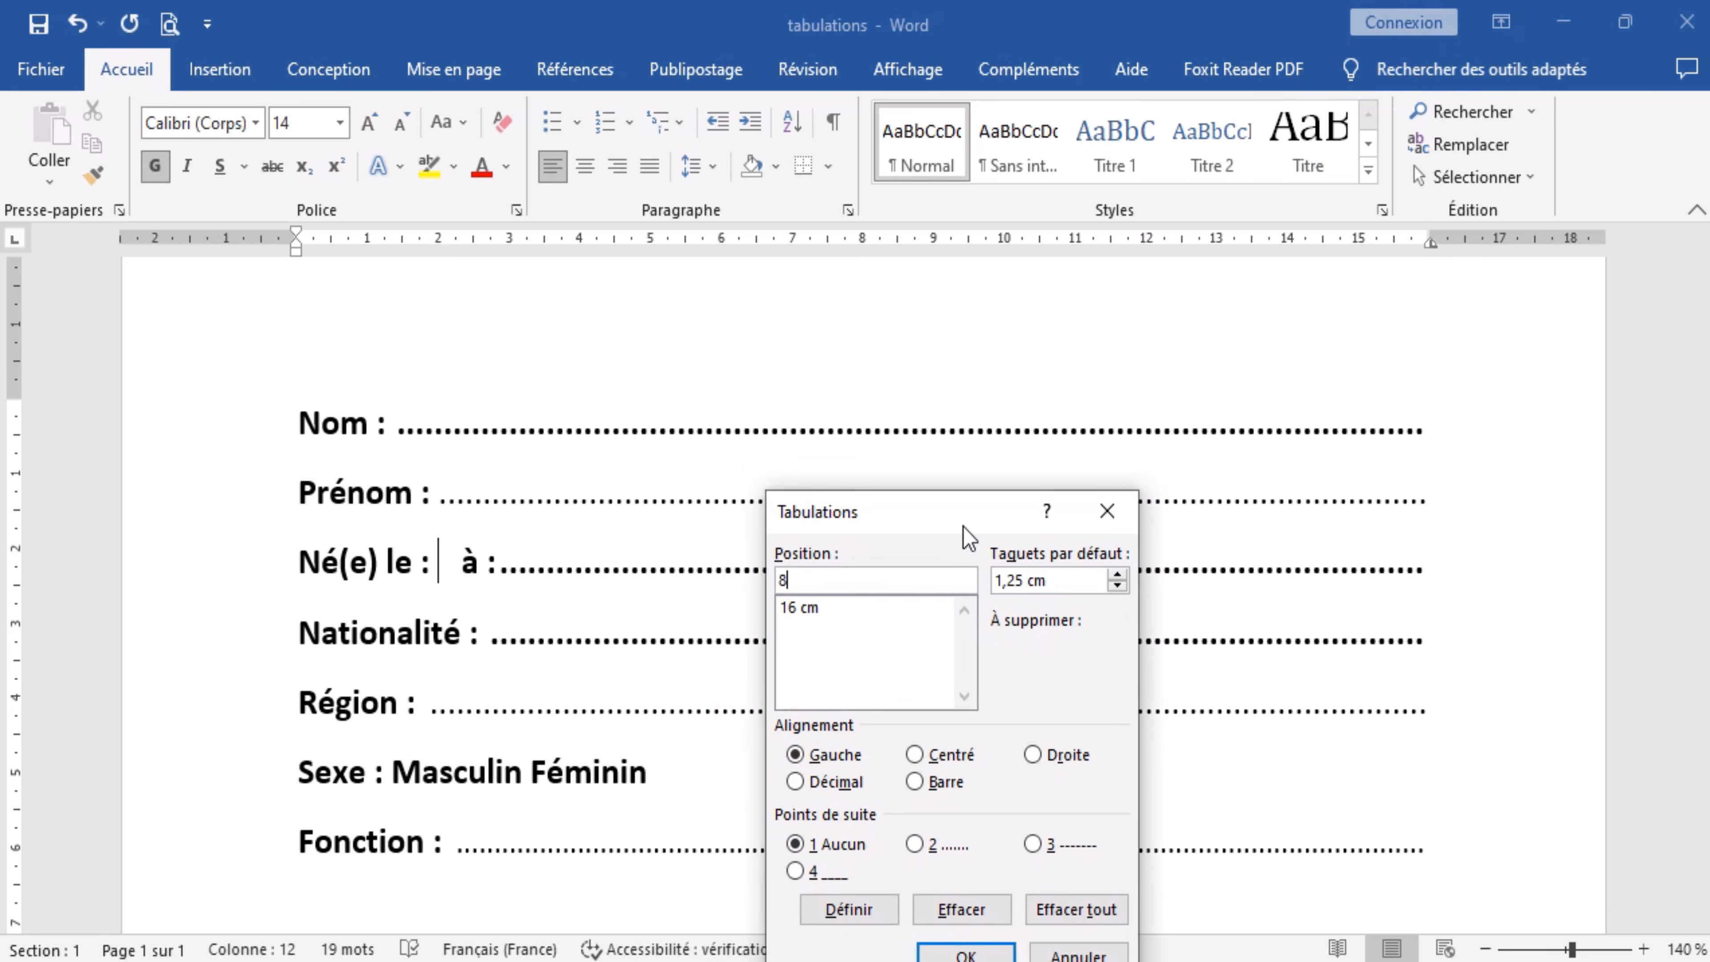
pyautogui.click(915, 844)
pyautogui.click(868, 912)
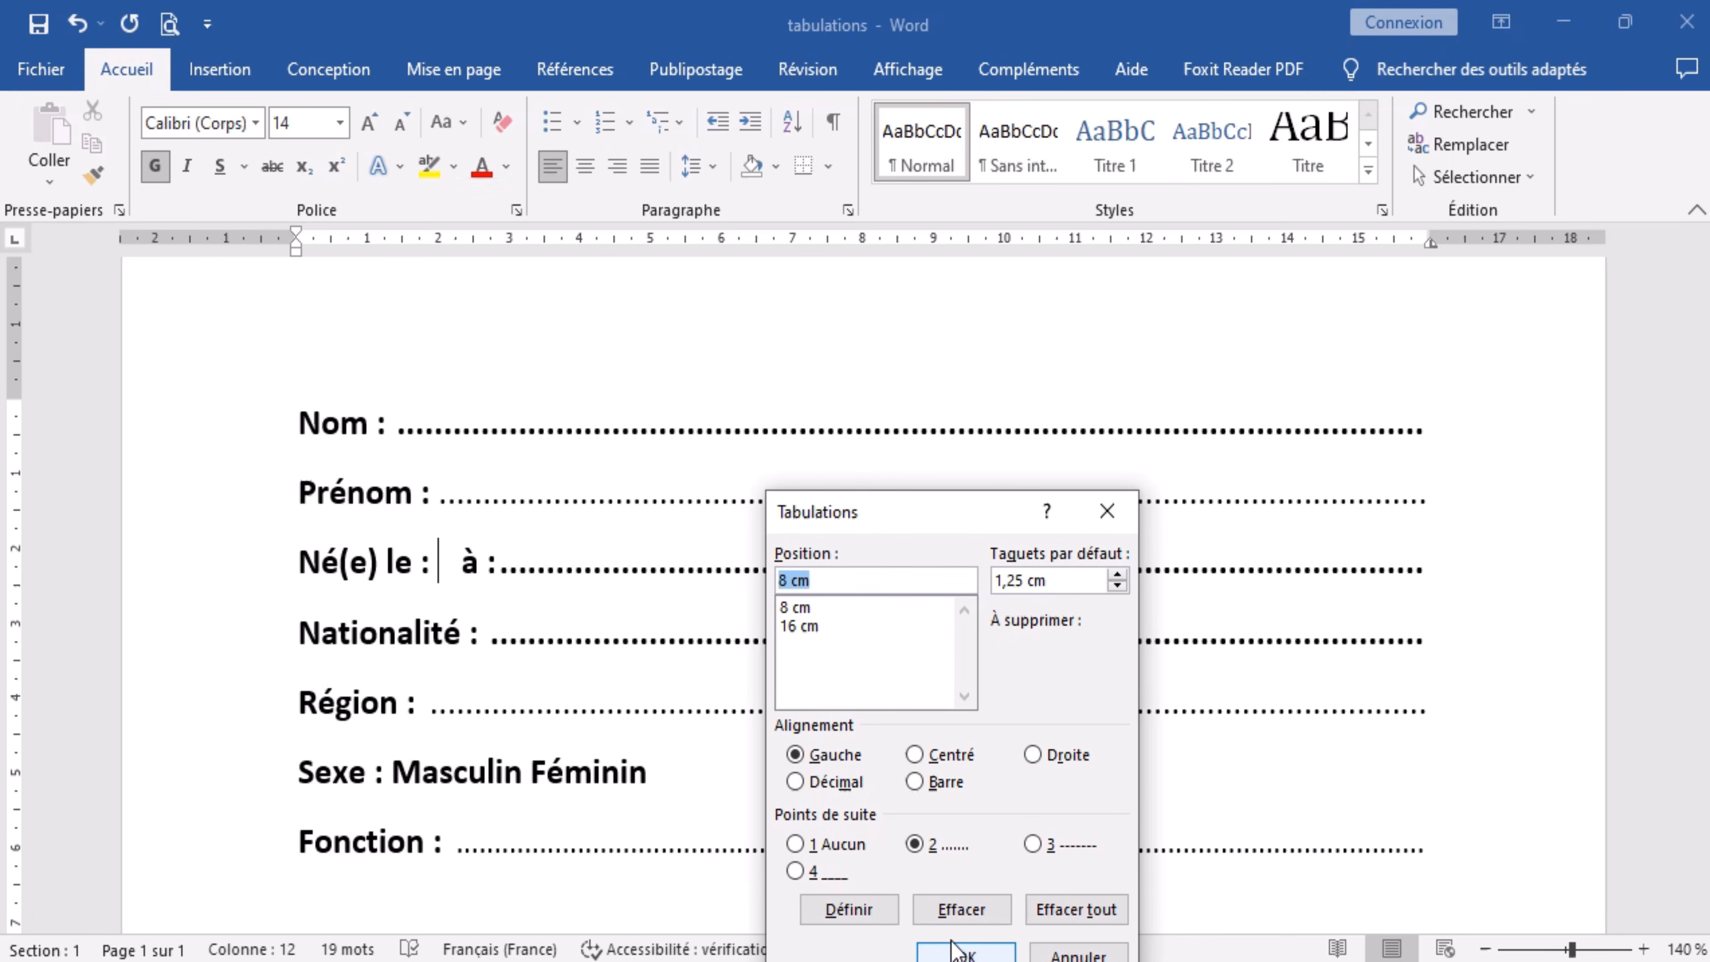
pyautogui.click(964, 954)
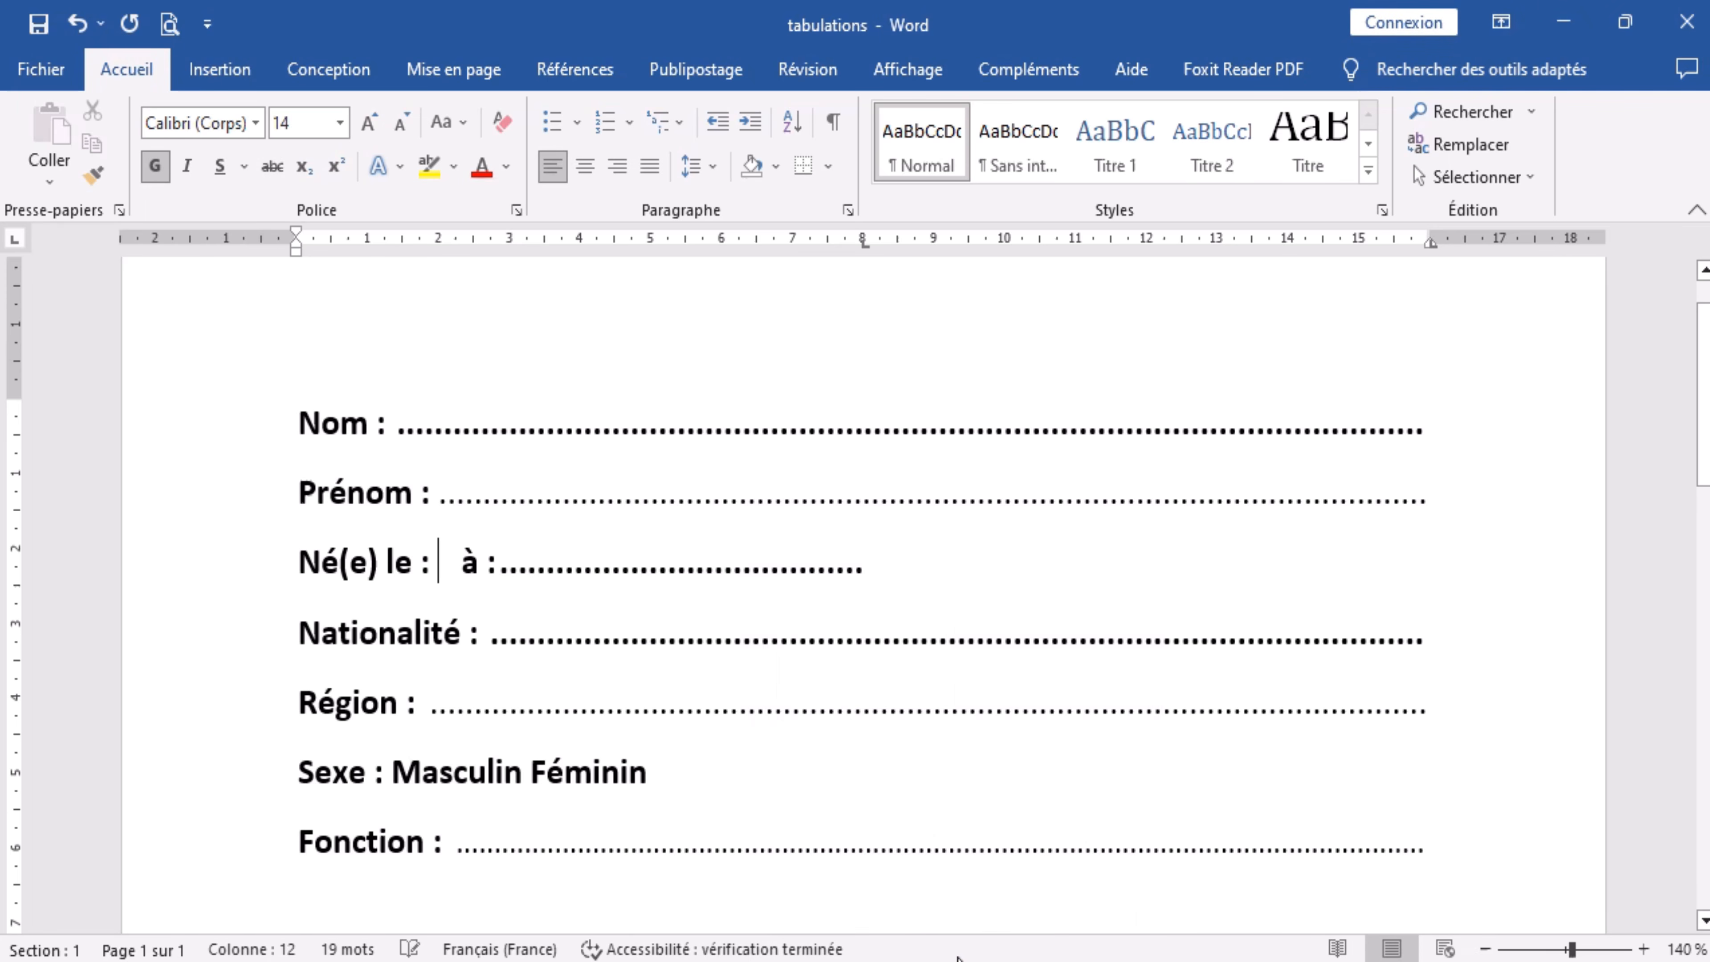
pyautogui.press('Tab')
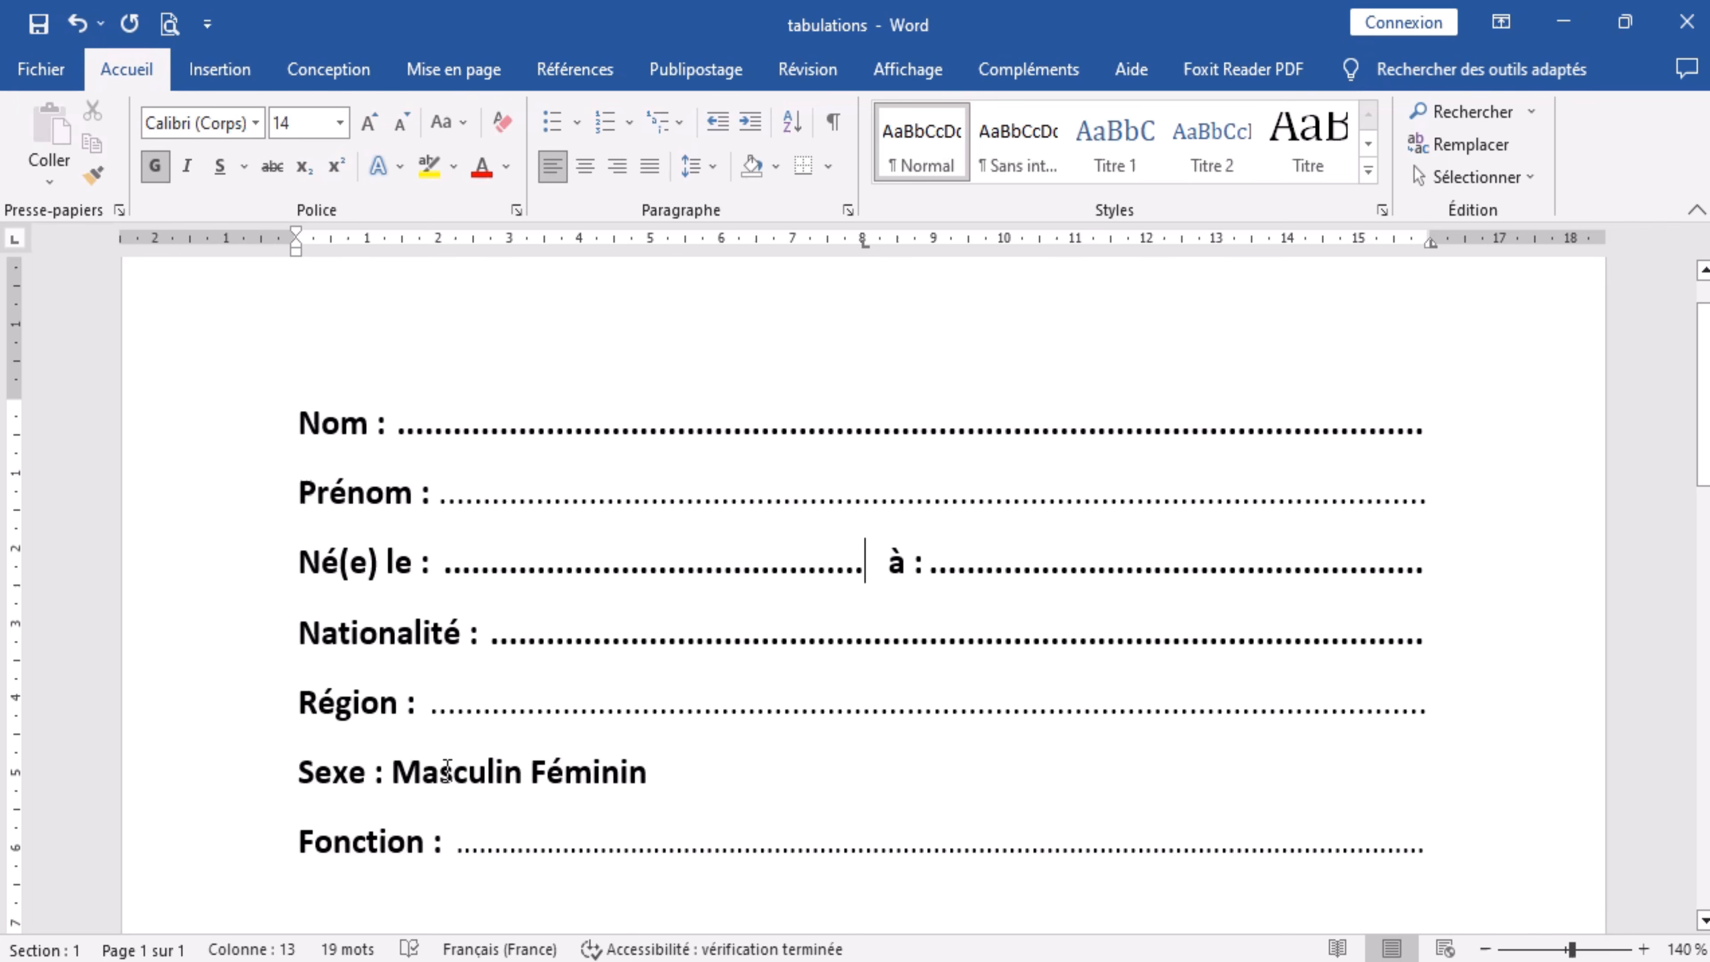
# Step: Try to insert a dotted leader between Masculin and Féminin using the Sexe line's existing tab stop
pyautogui.click(524, 774)
pyautogui.press('Tab')
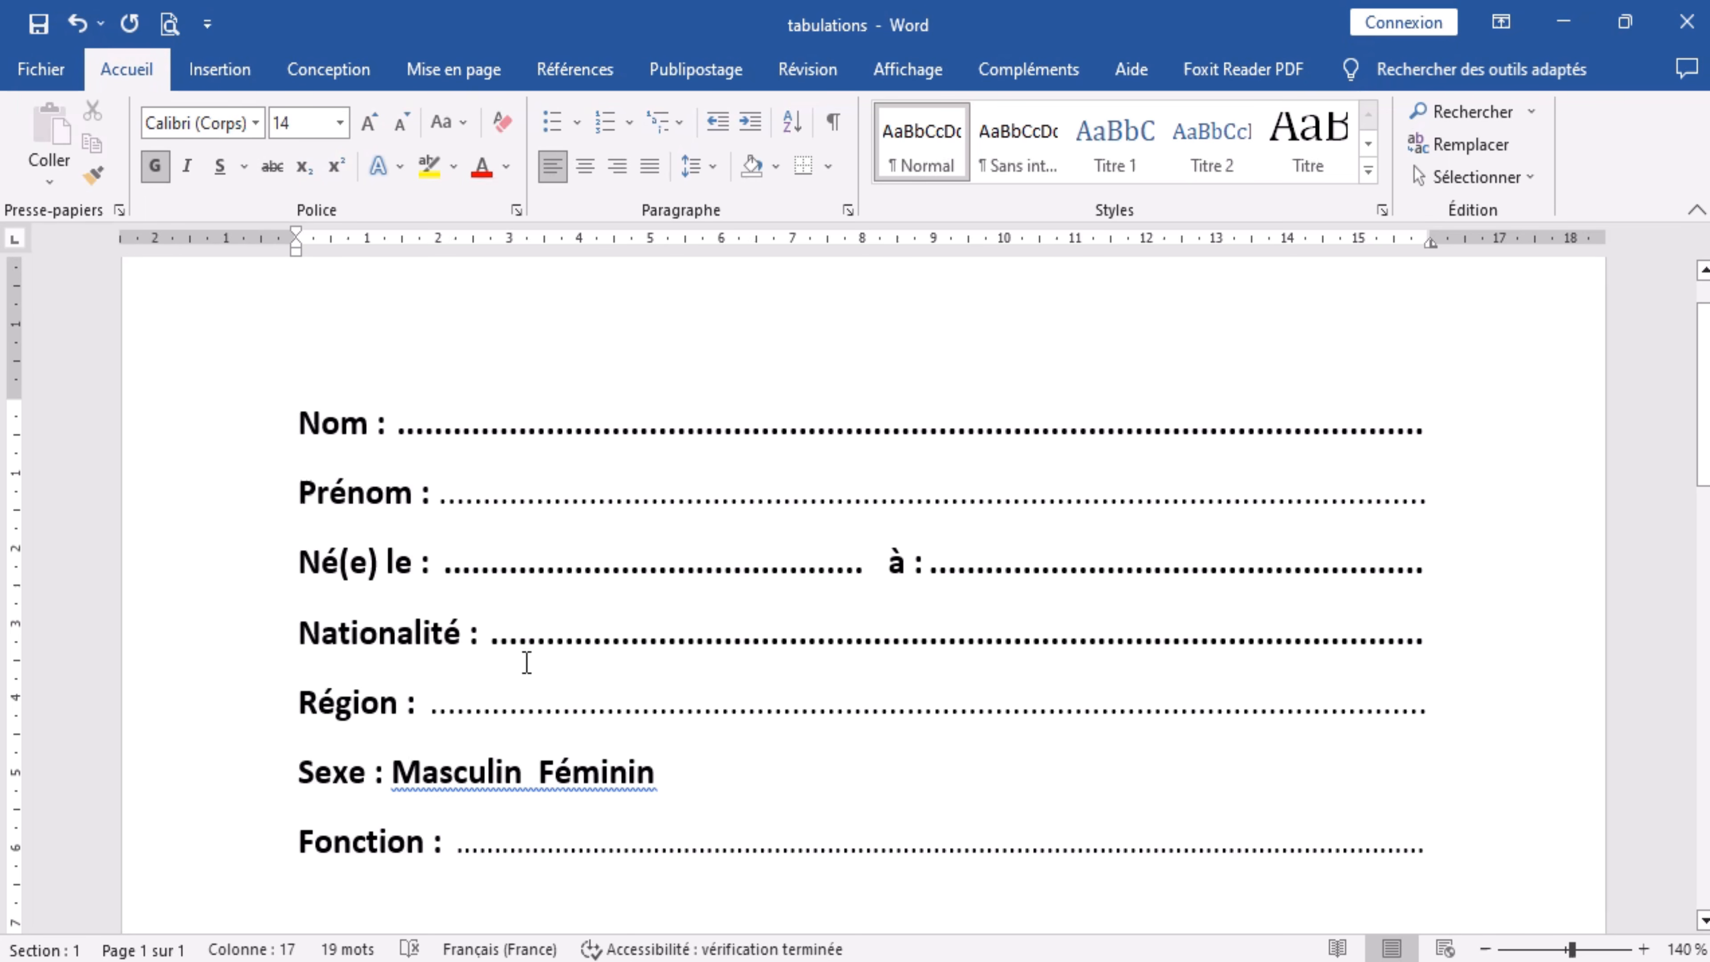
pyautogui.press('Tab')
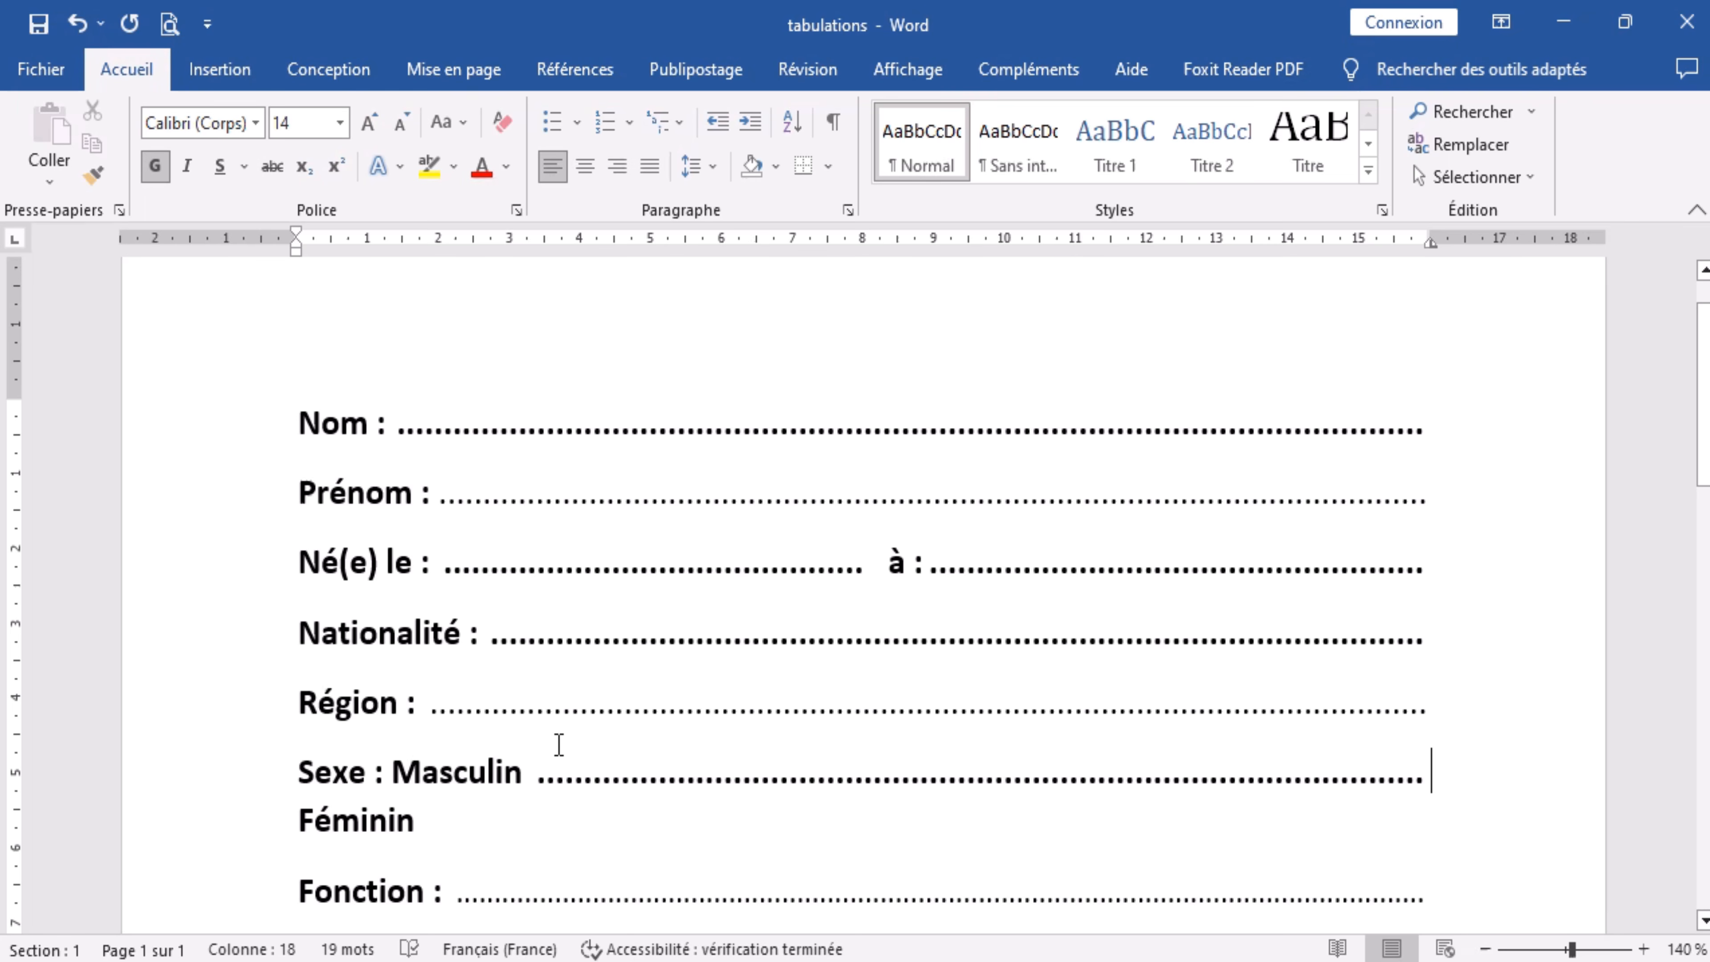
pyautogui.hotkey('ctrl', 'z')
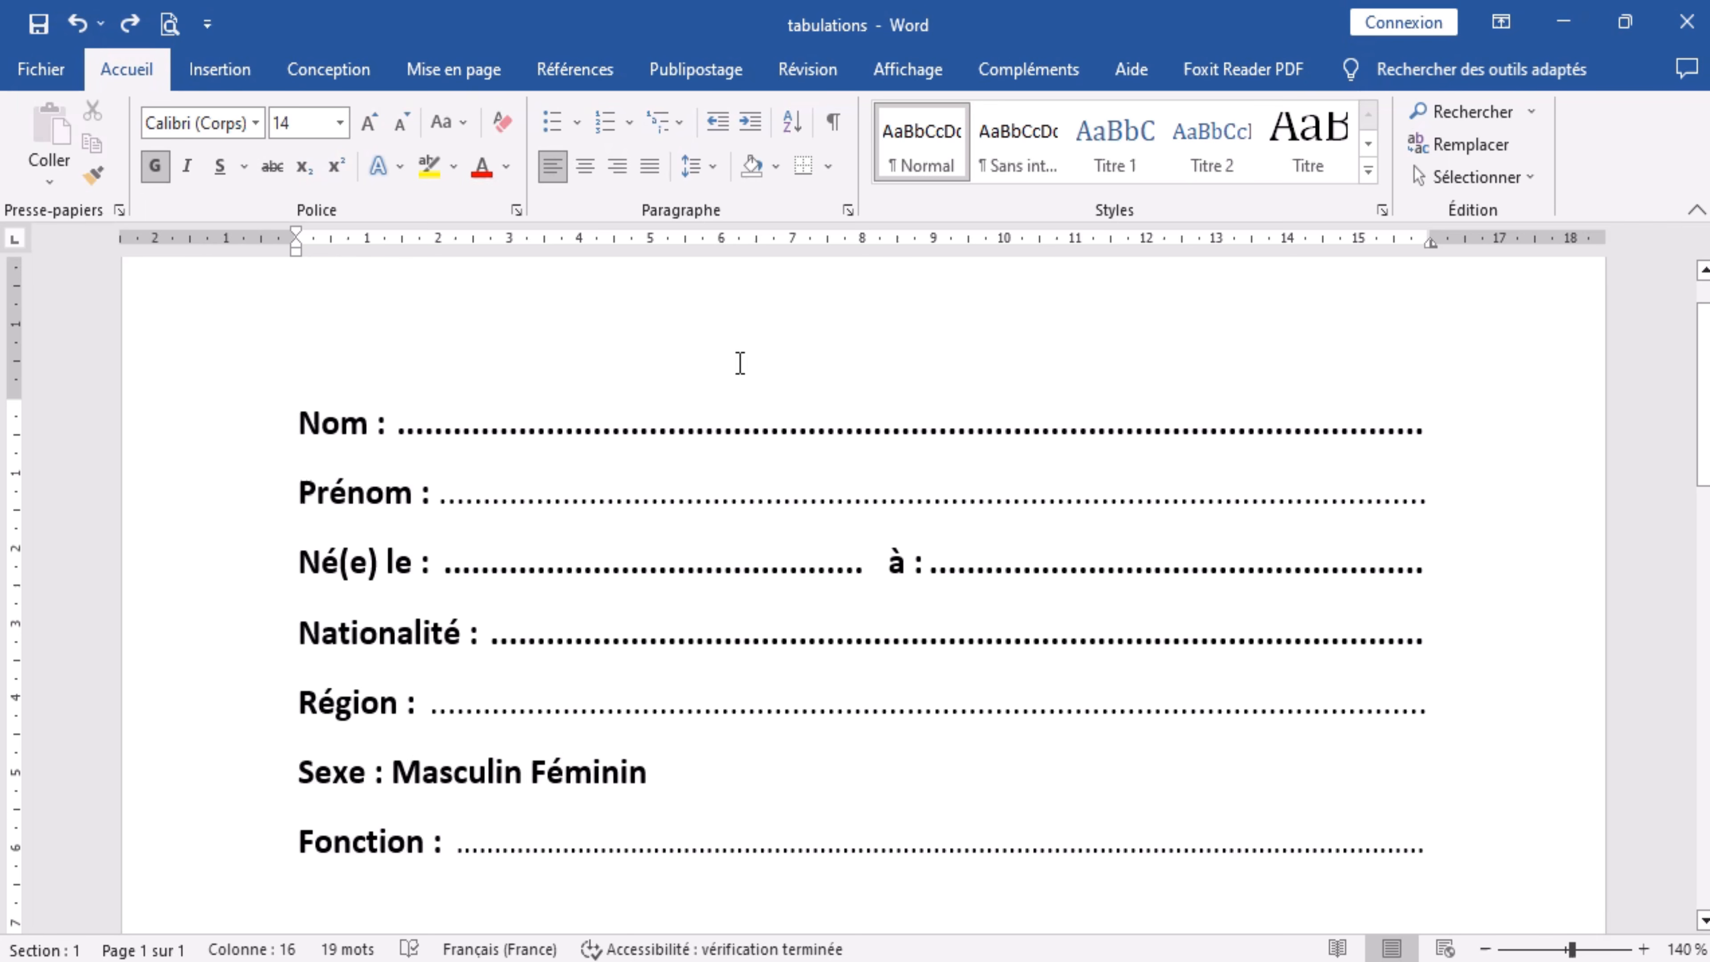
# Step: Add a left-aligned 8 cm tab stop with leader style 2 to the Sexe line and insert a dotted leader after Masculin
pyautogui.click(850, 212)
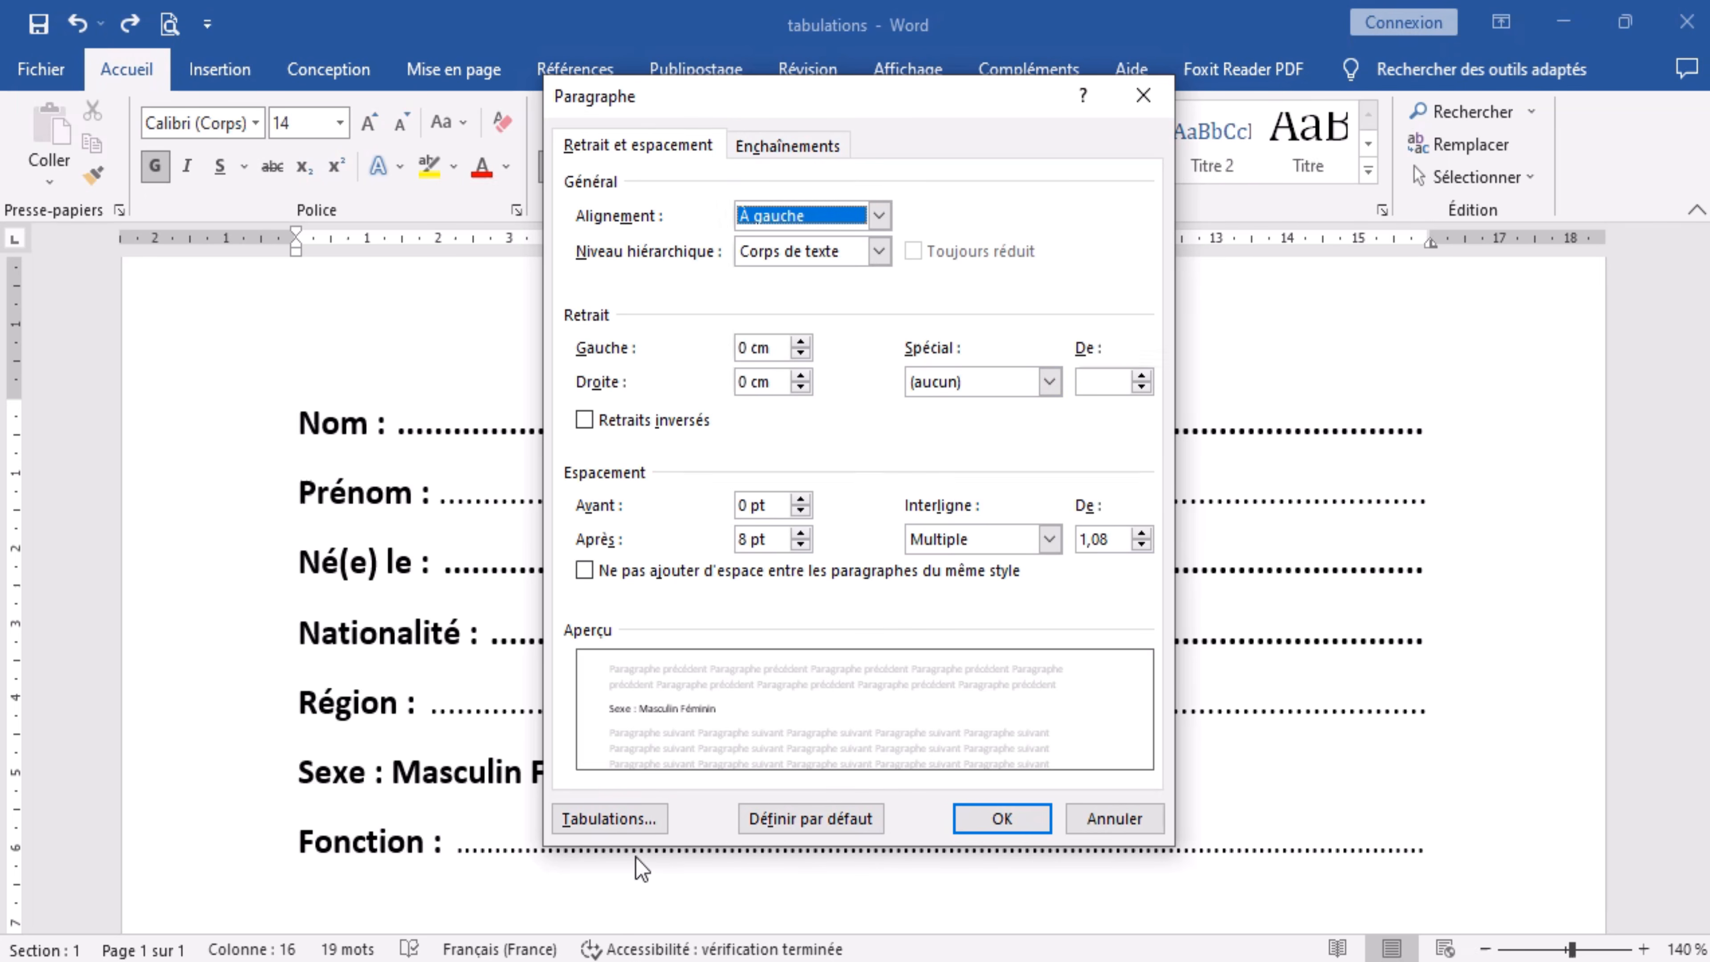
pyautogui.click(628, 818)
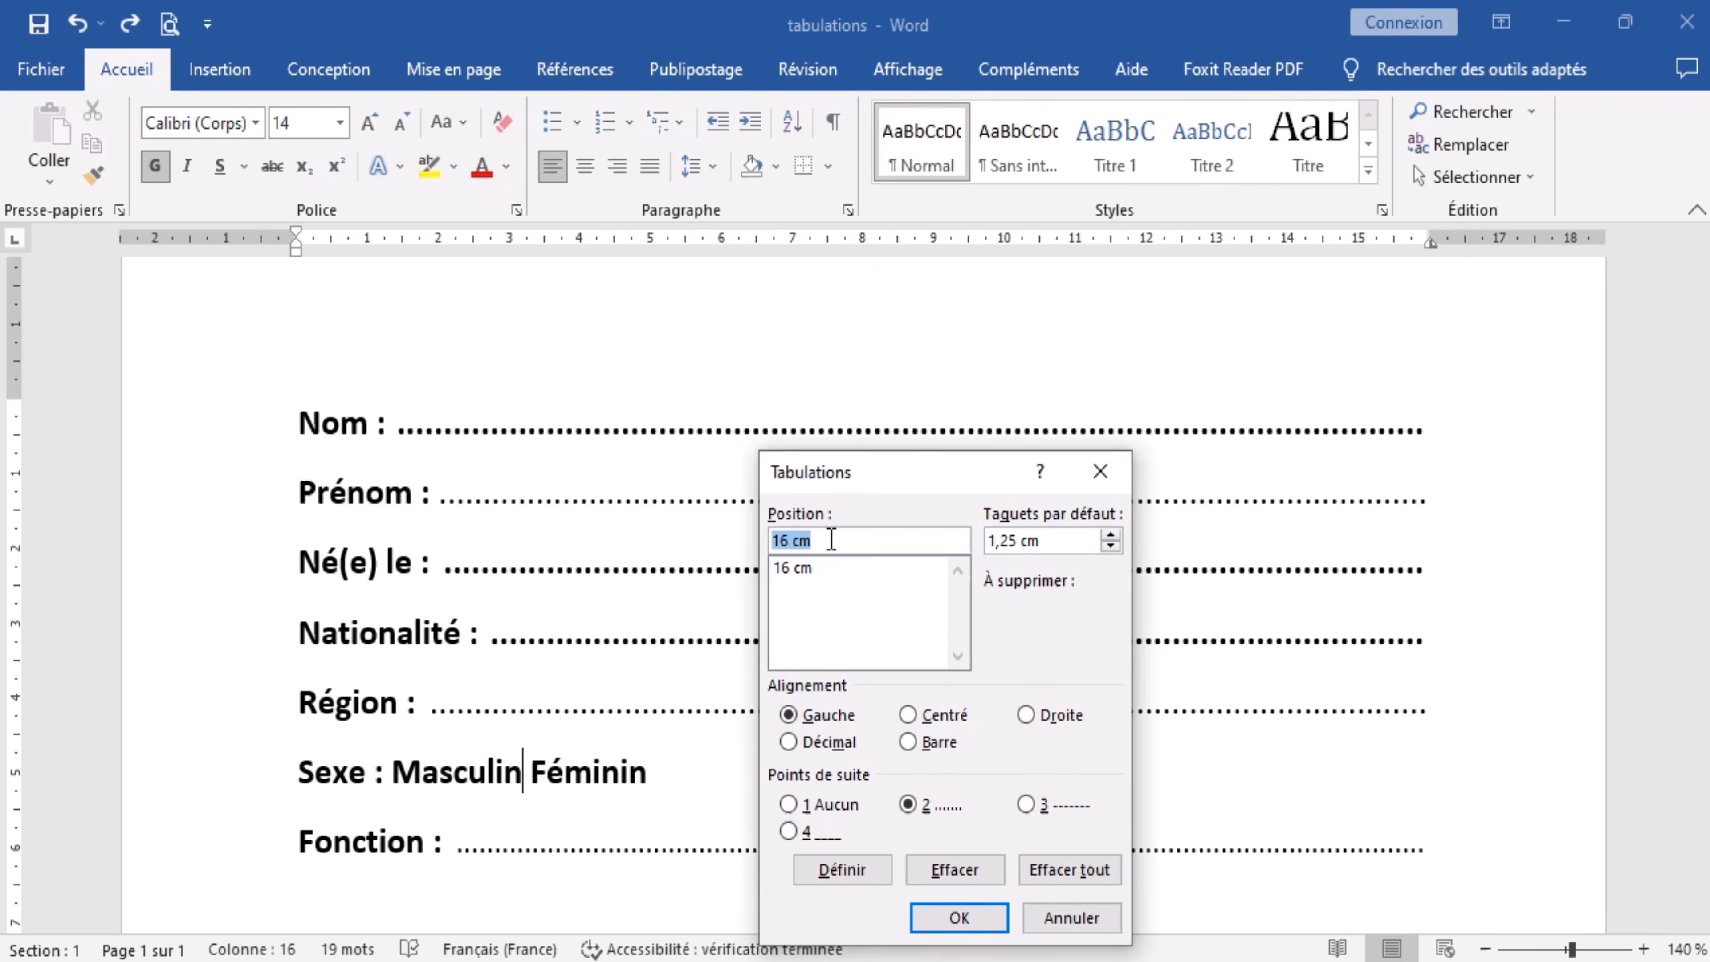
pyautogui.write('8')
pyautogui.click(910, 804)
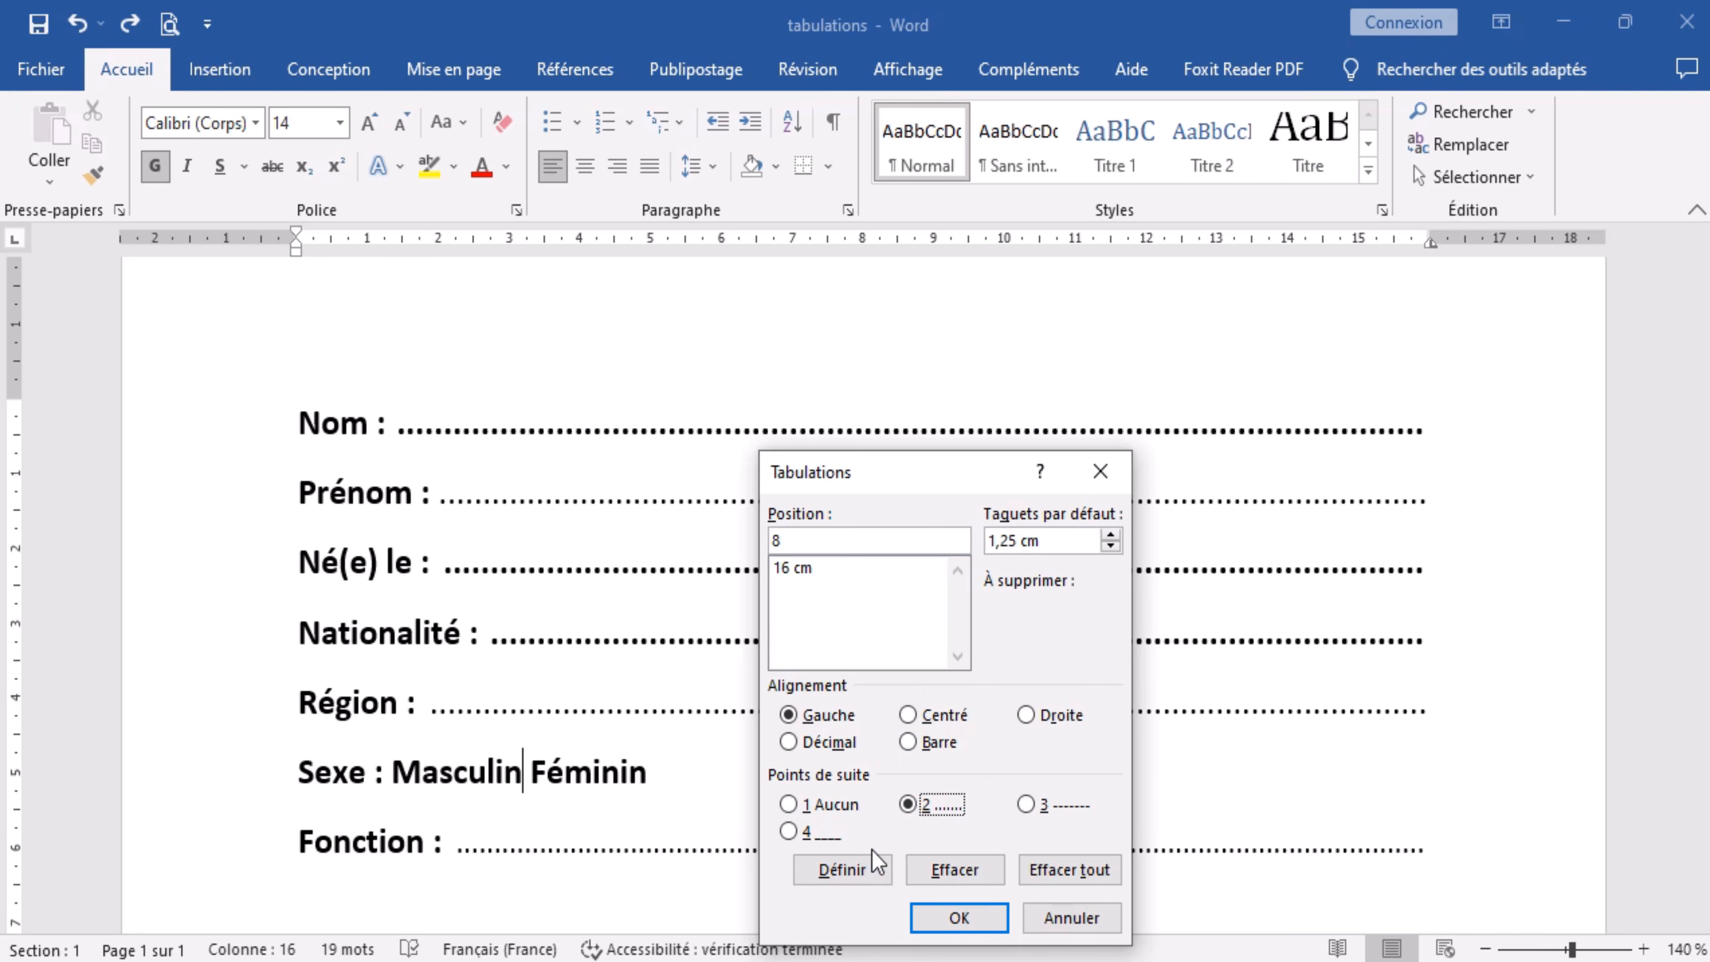
pyautogui.click(868, 874)
pyautogui.click(956, 916)
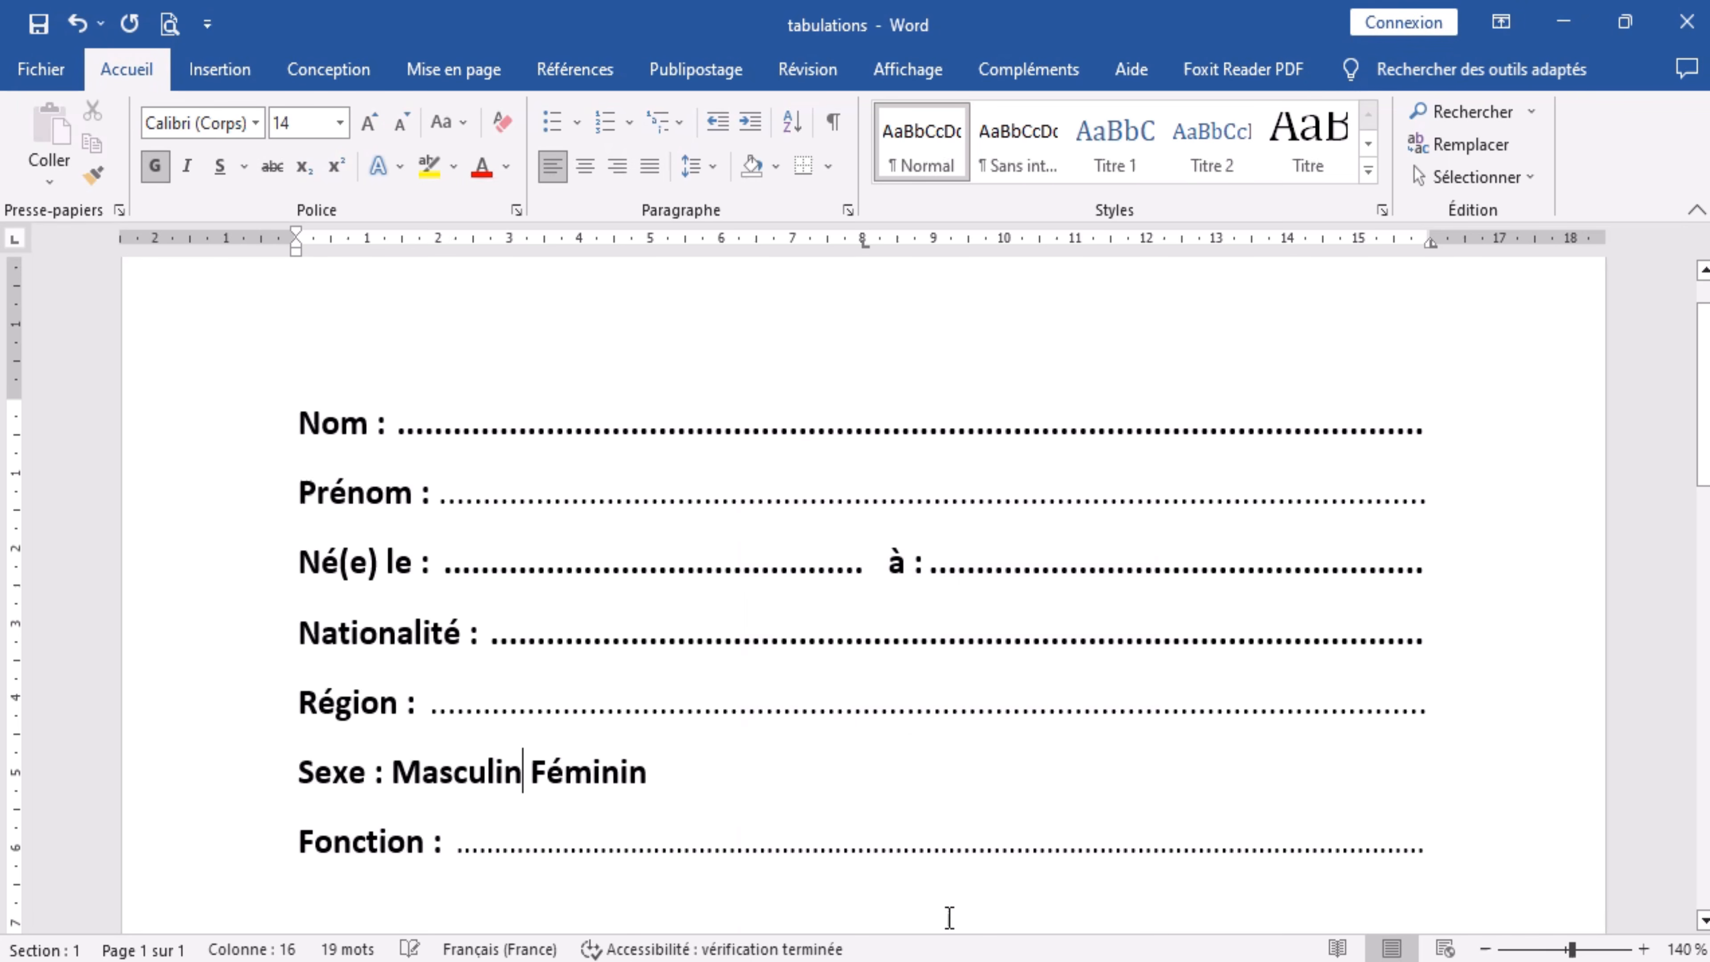
pyautogui.press('Tab')
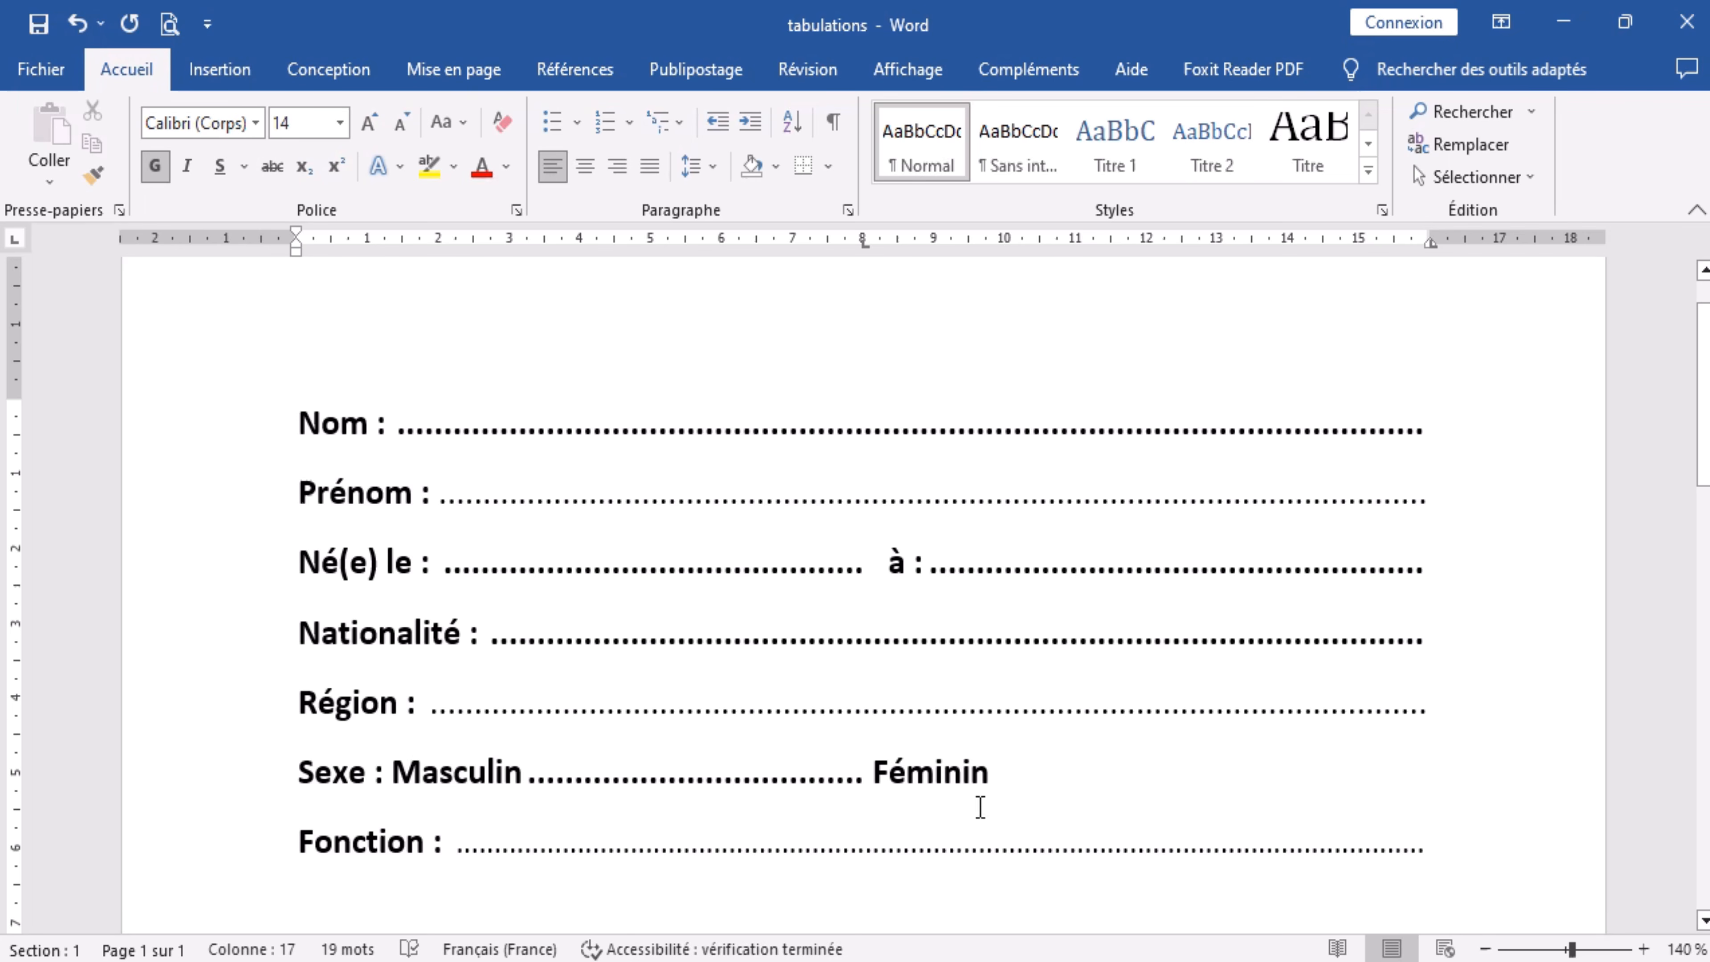
# Step: Insert a dotted leader after Féminin that runs to the end of the Sexe line
pyautogui.click(1065, 768)
pyautogui.press('Tab')
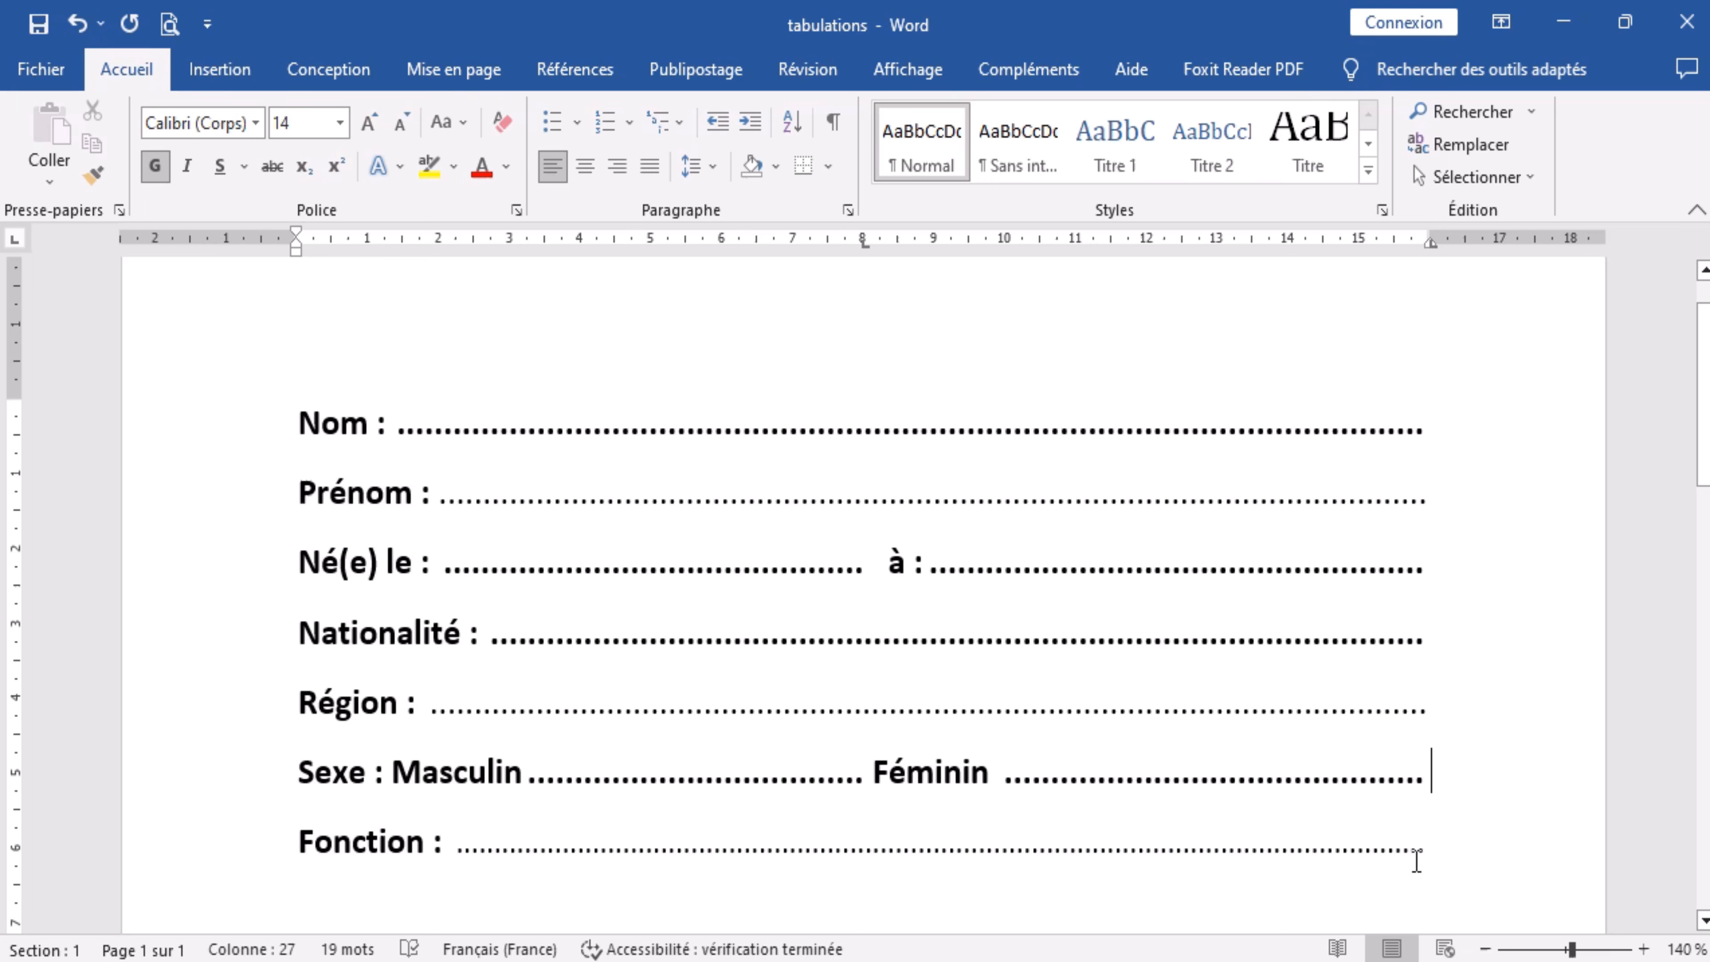
pyautogui.scroll(-3, 1417, 861)
pyautogui.scroll(3, 1416, 861)
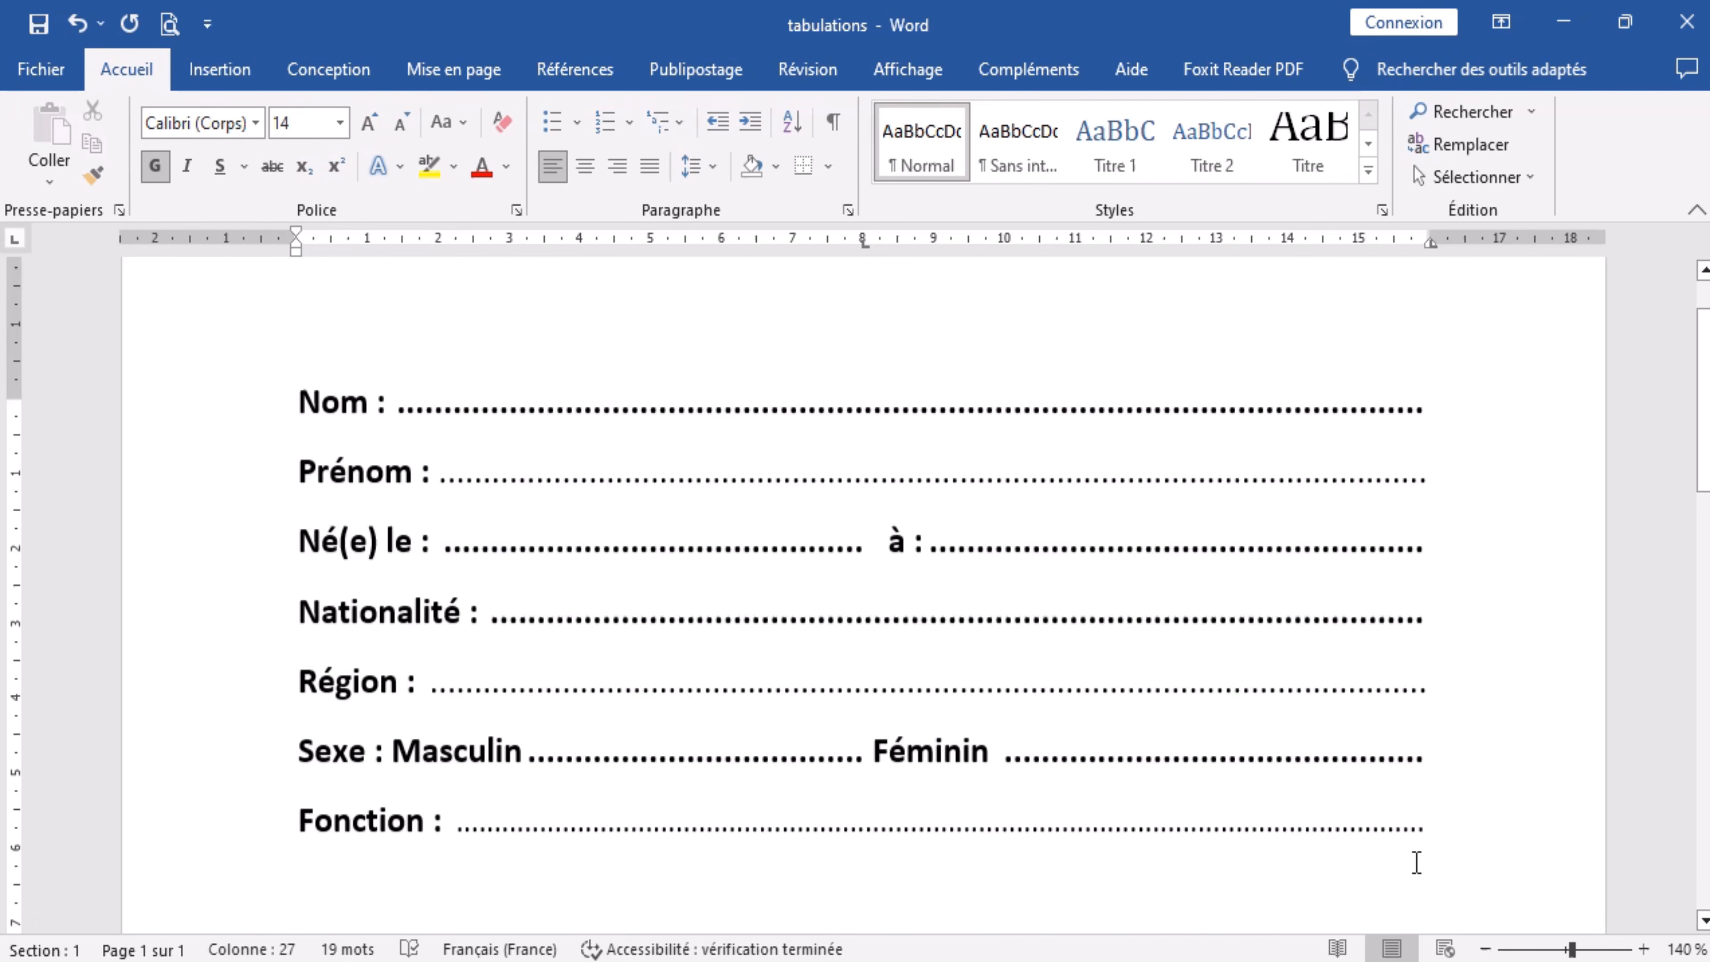